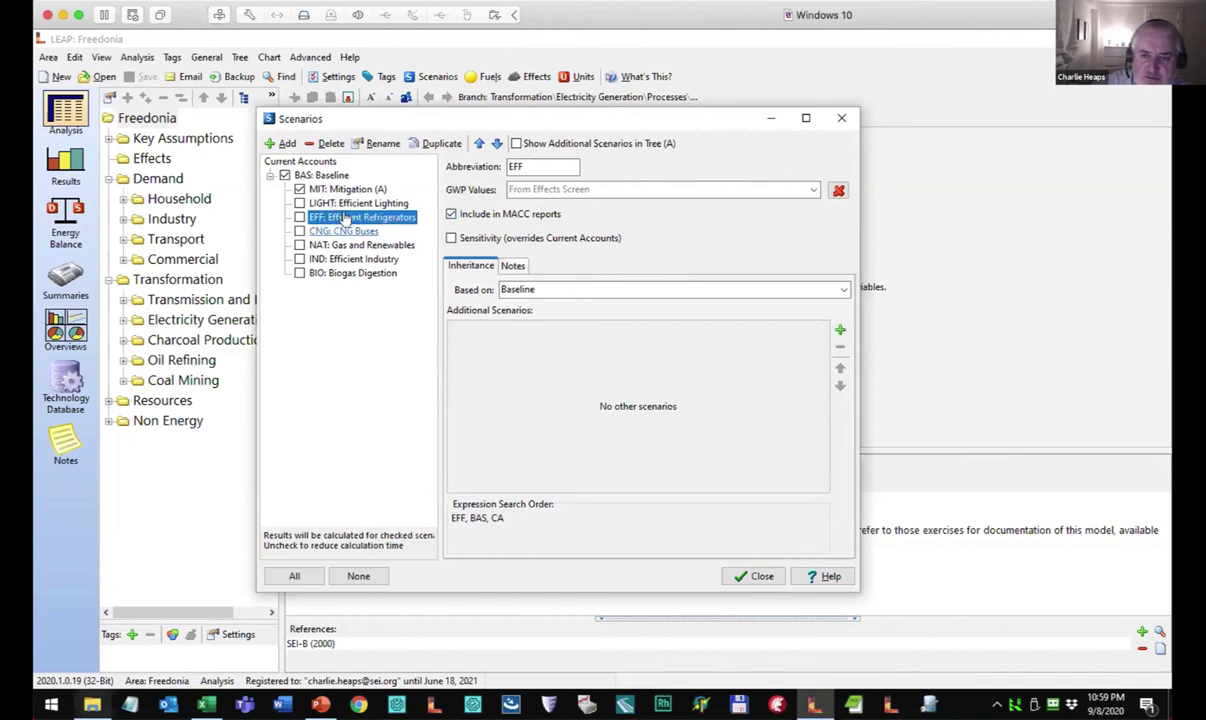
Step: Review the individual mitigation scenarios below Baseline, down to Efficient Industry, and close the scenario manager
{"action": "key", "text": "Down"}
{"action": "key", "text": "Down"}
{"action": "key", "text": "Down"}
{"action": "key", "text": "Down"}
{"action": "left_click", "coordinate": [334, 260]}
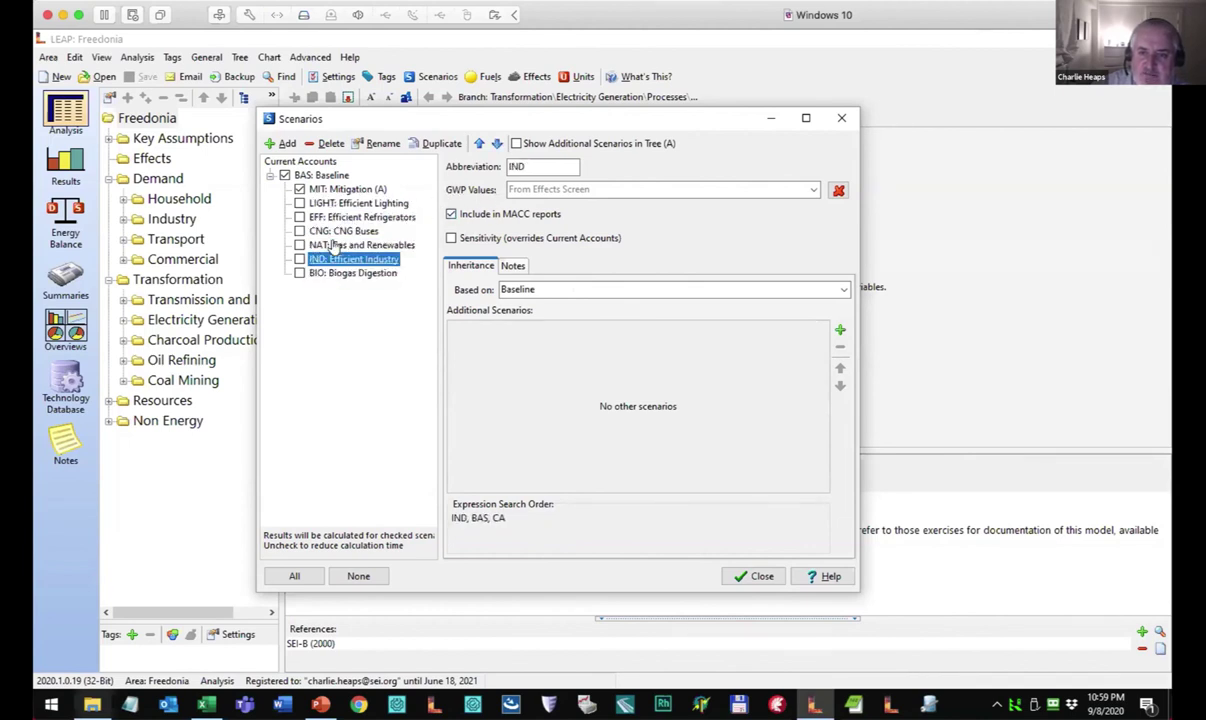
{"action": "left_click", "coordinate": [755, 570]}
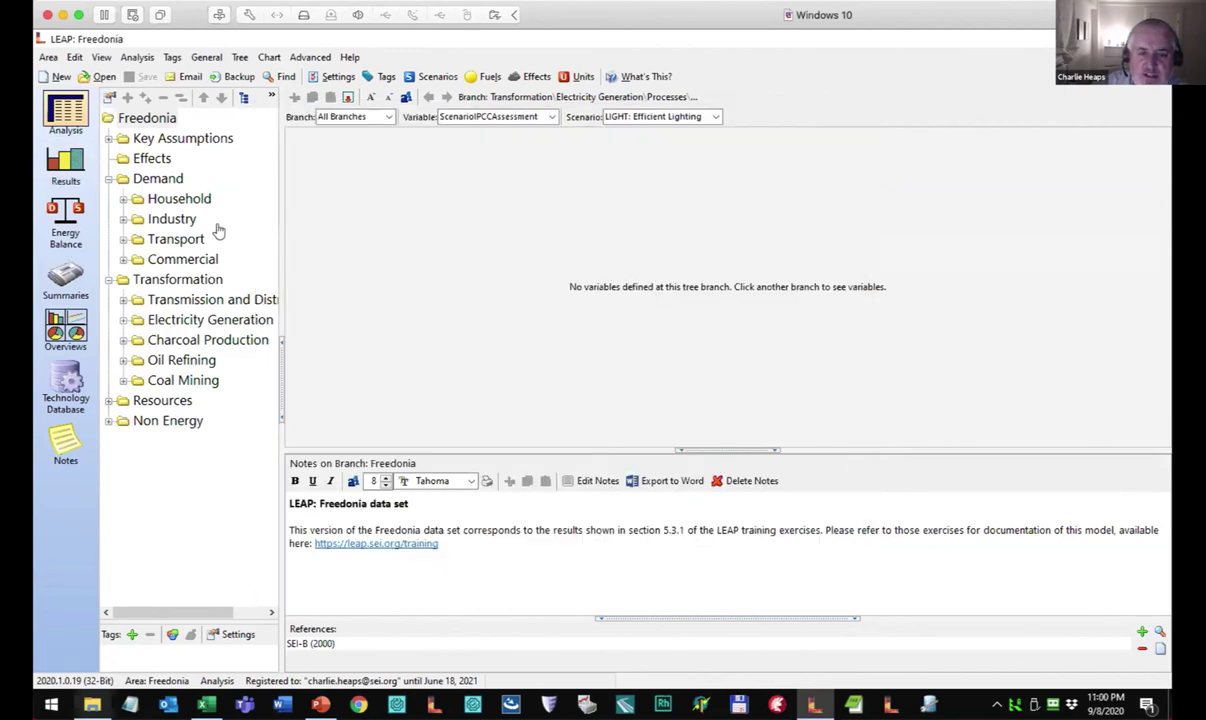
Step: Show the MACC Retrospective summary as a chart and list the available summaries
{"action": "left_click", "coordinate": [58, 272]}
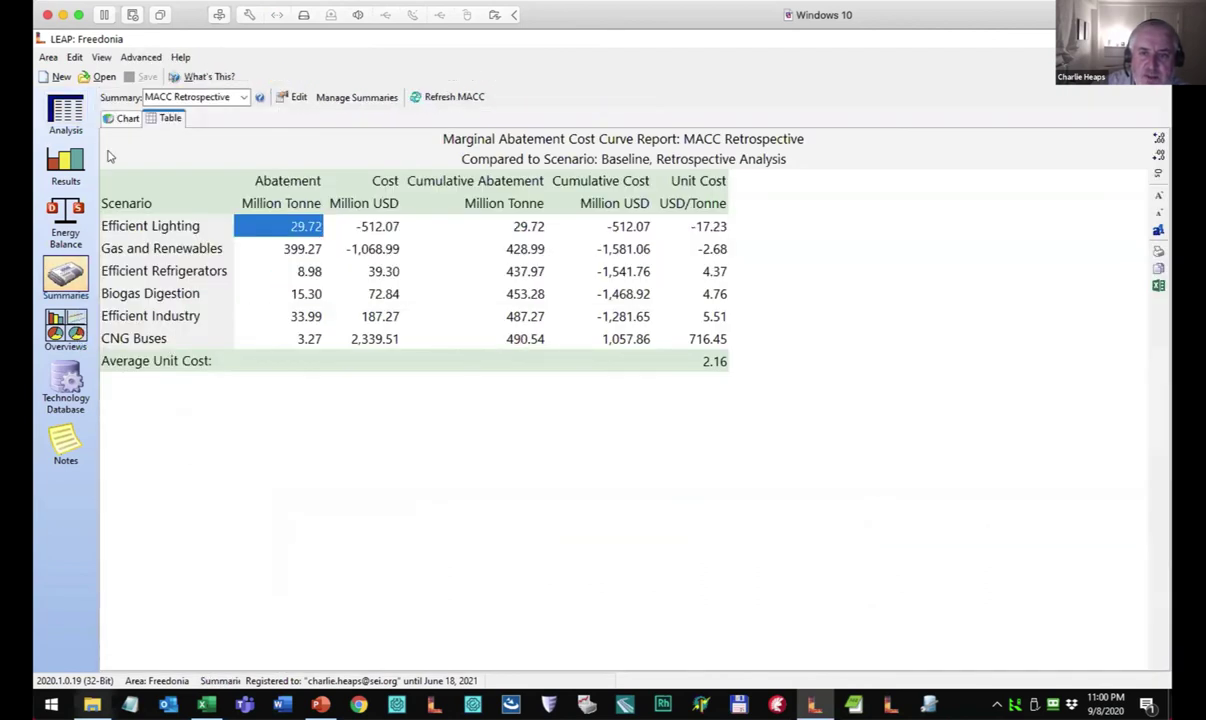
{"action": "left_click", "coordinate": [122, 118]}
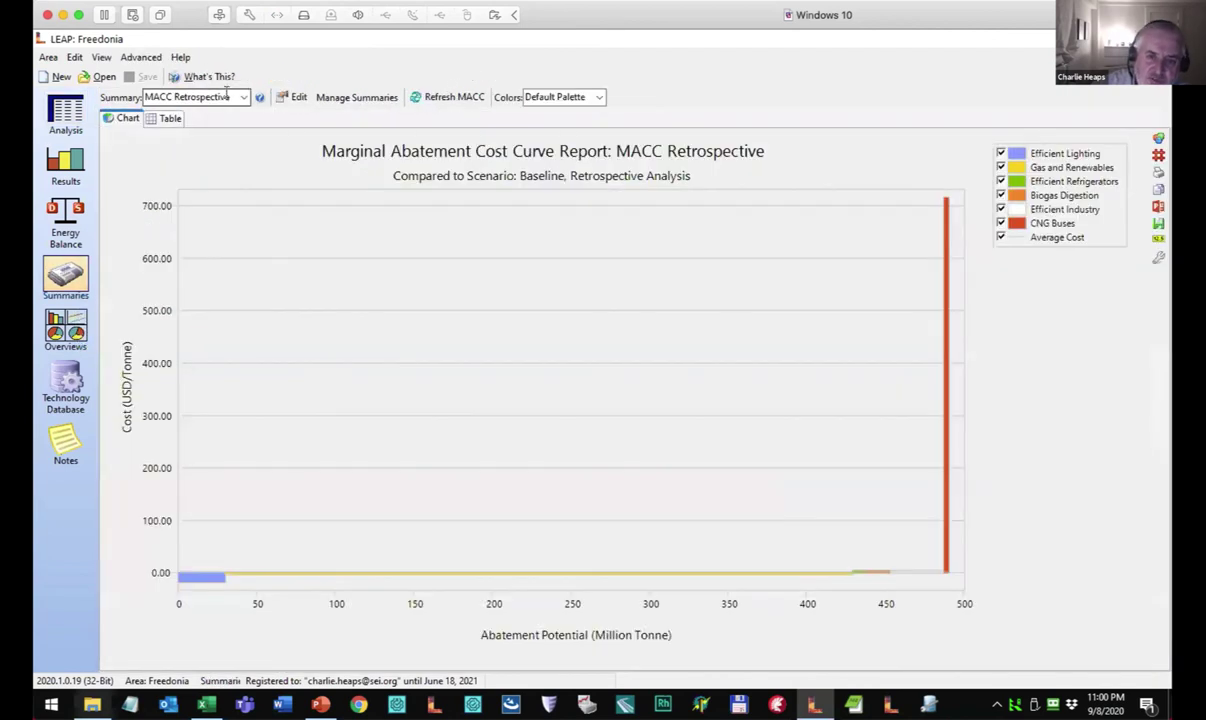
{"action": "left_click", "coordinate": [163, 96]}
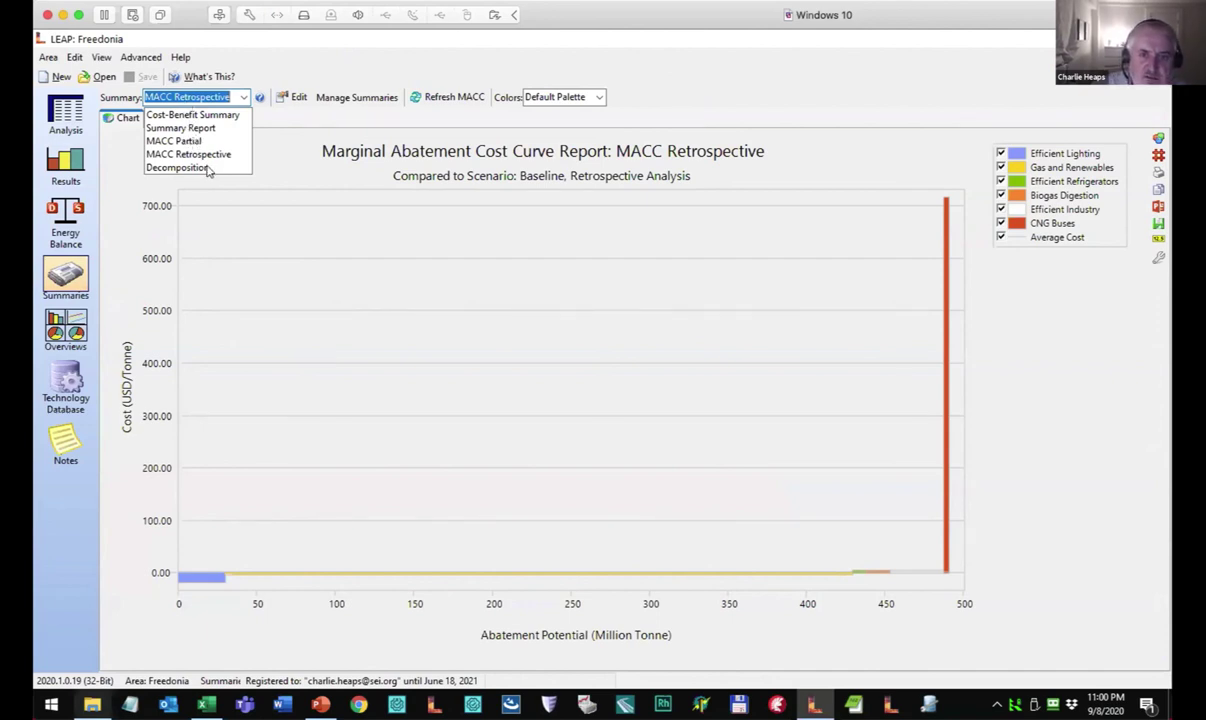
{"action": "left_click", "coordinate": [290, 103]}
{"action": "left_click", "coordinate": [330, 97]}
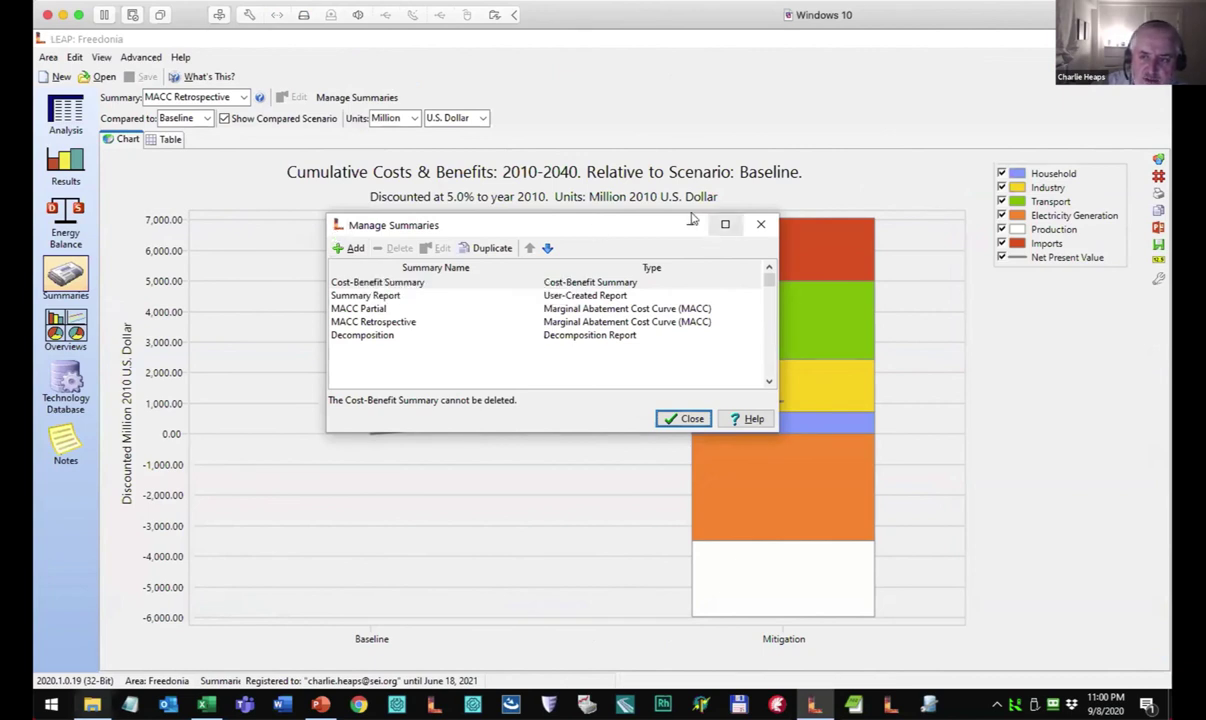
{"action": "left_click", "coordinate": [760, 224]}
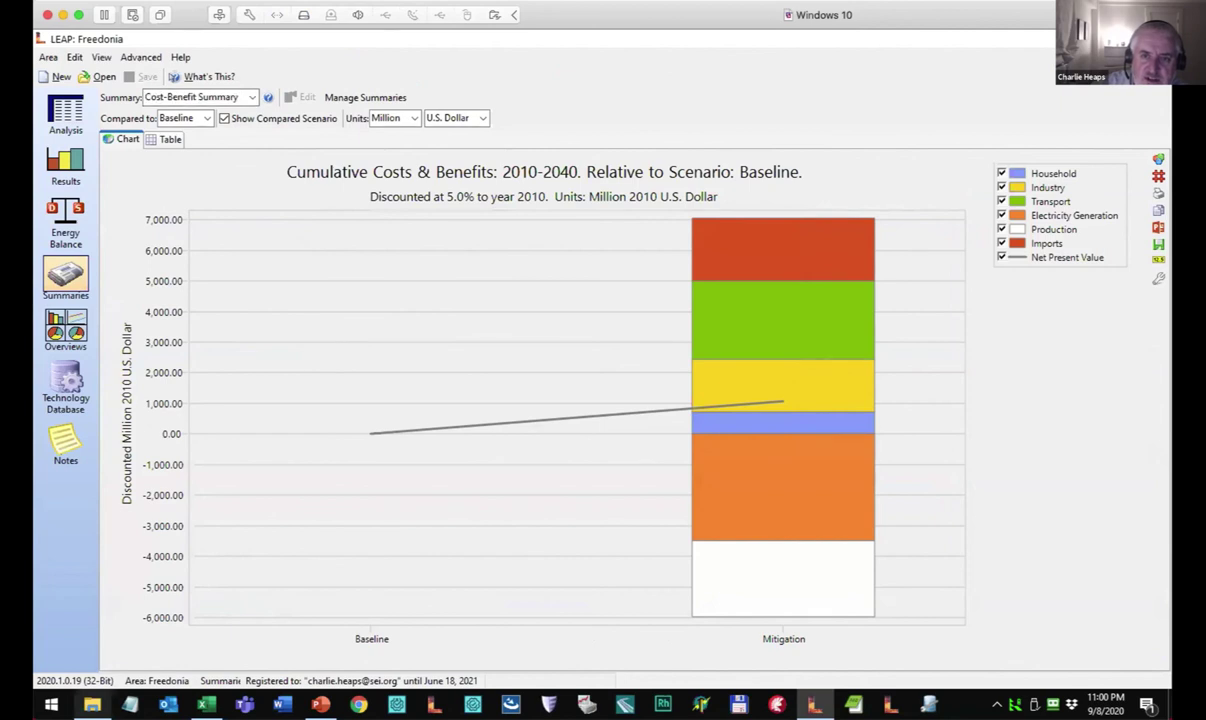
Step: Add a summary report named "My MACC Report" of type Marginal Abatement Cost Curve (MACC)
{"action": "left_click", "coordinate": [334, 86]}
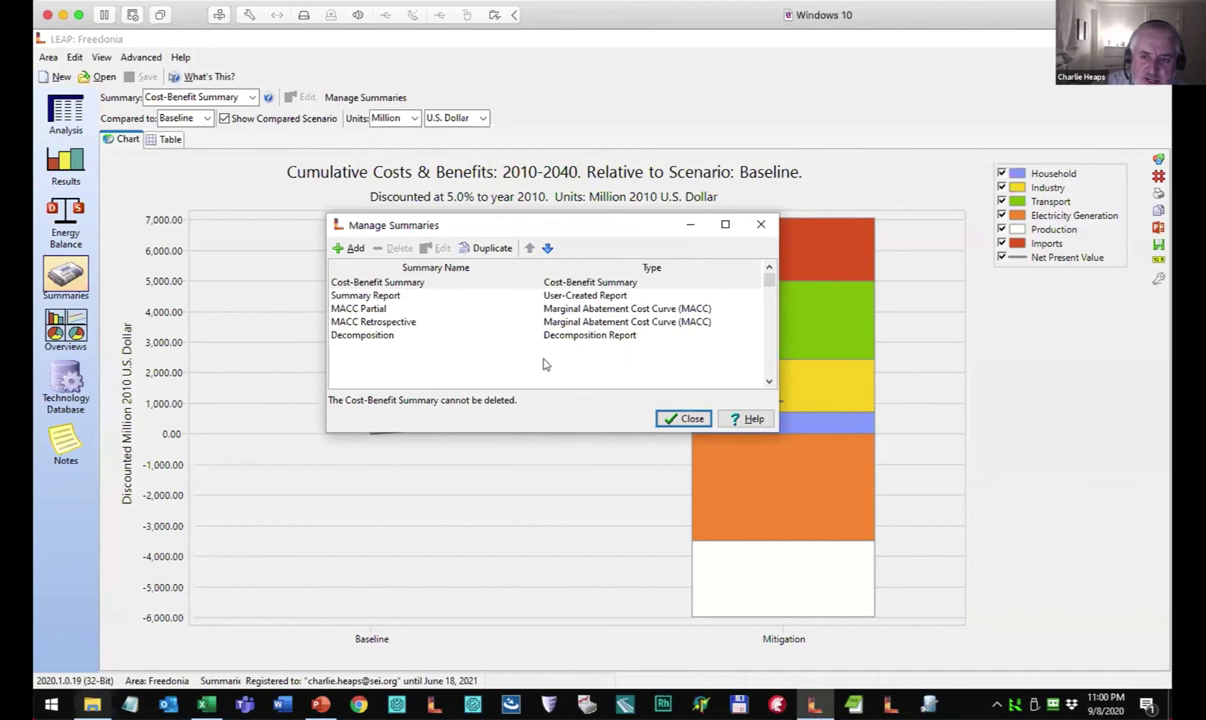
{"action": "left_click", "coordinate": [345, 247]}
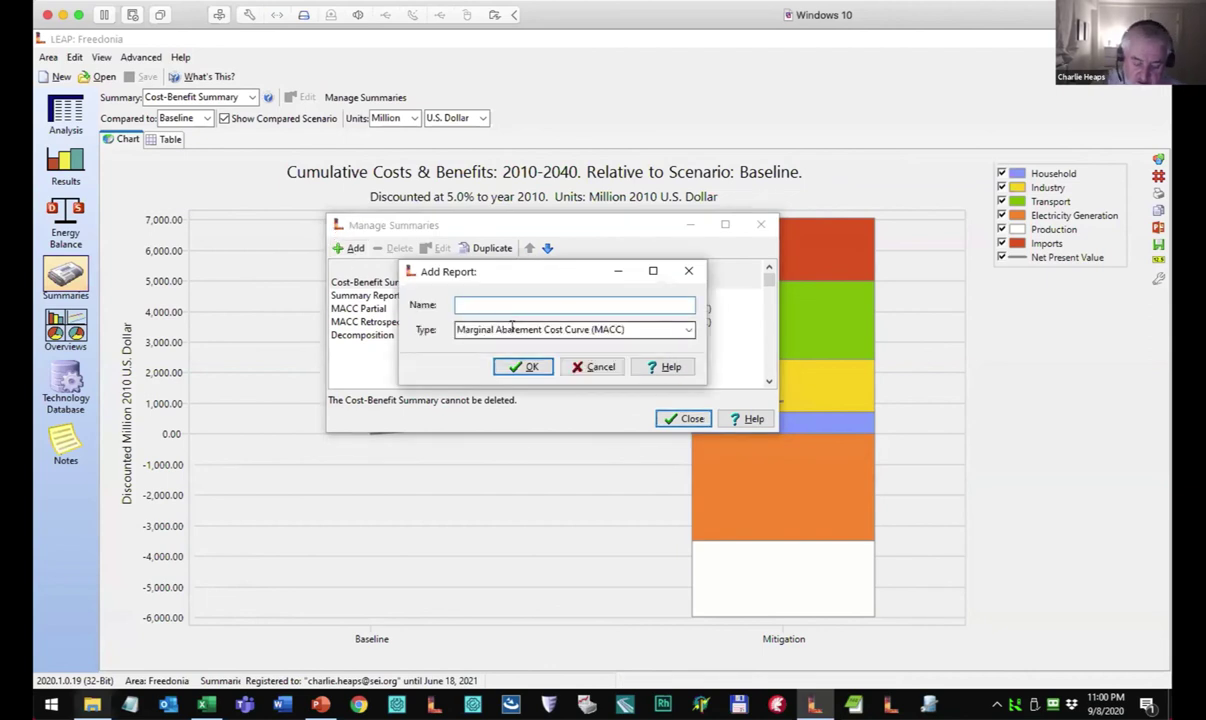
{"action": "type", "text": "My MACC"}
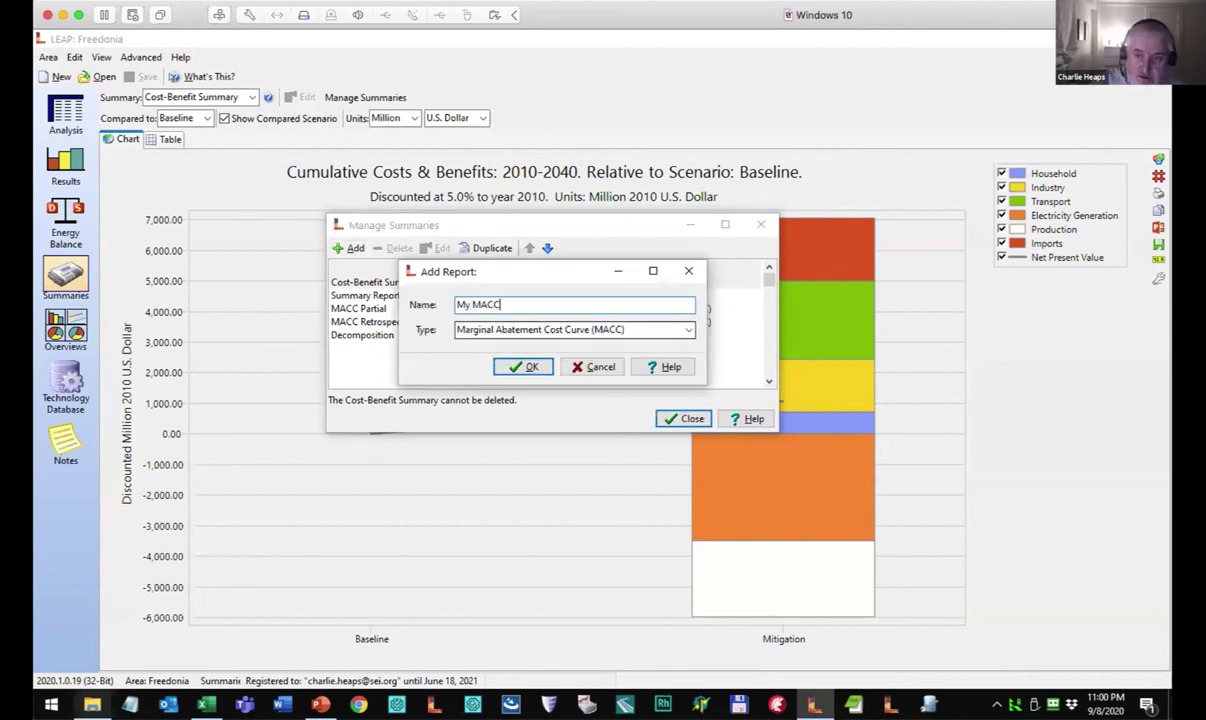
{"action": "type", "text": " Report"}
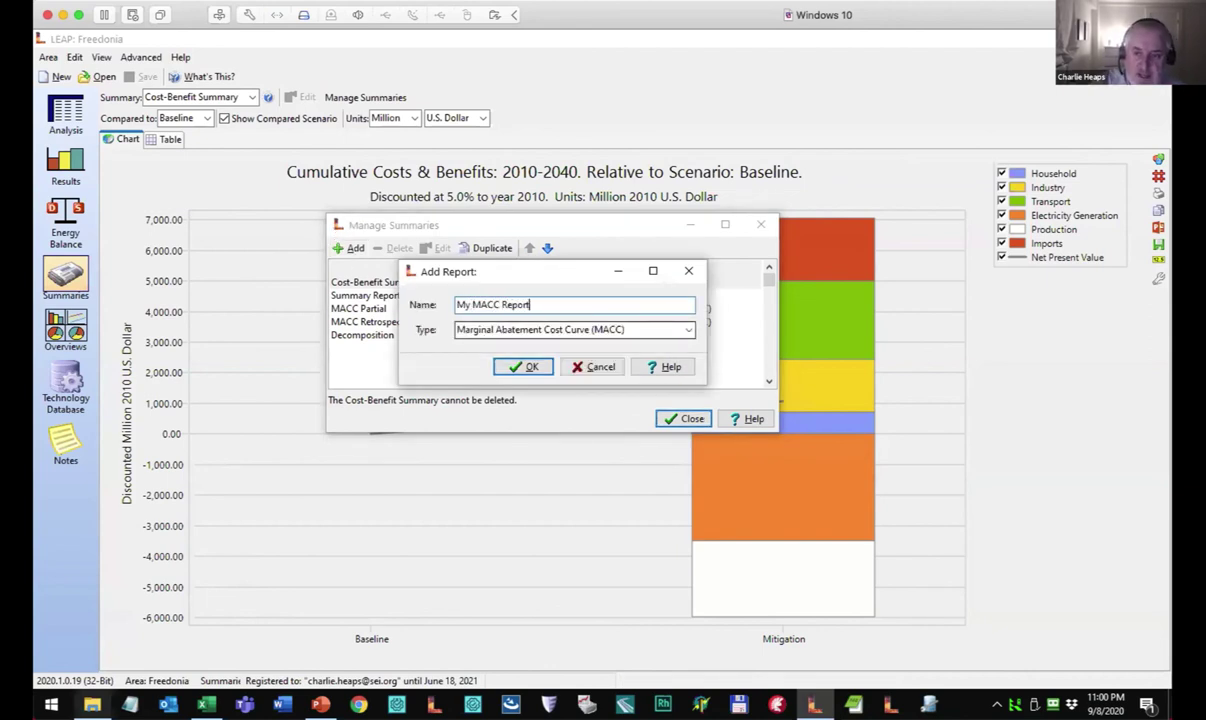
{"action": "left_click", "coordinate": [494, 331]}
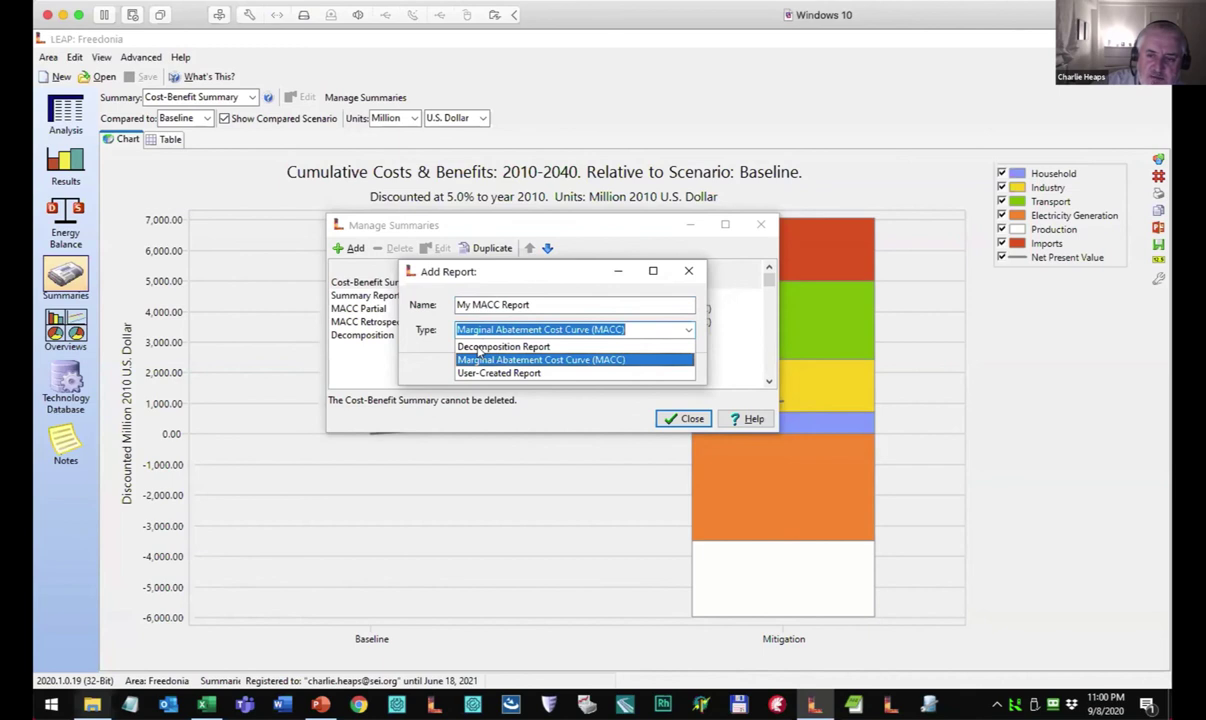
{"action": "left_click", "coordinate": [483, 358]}
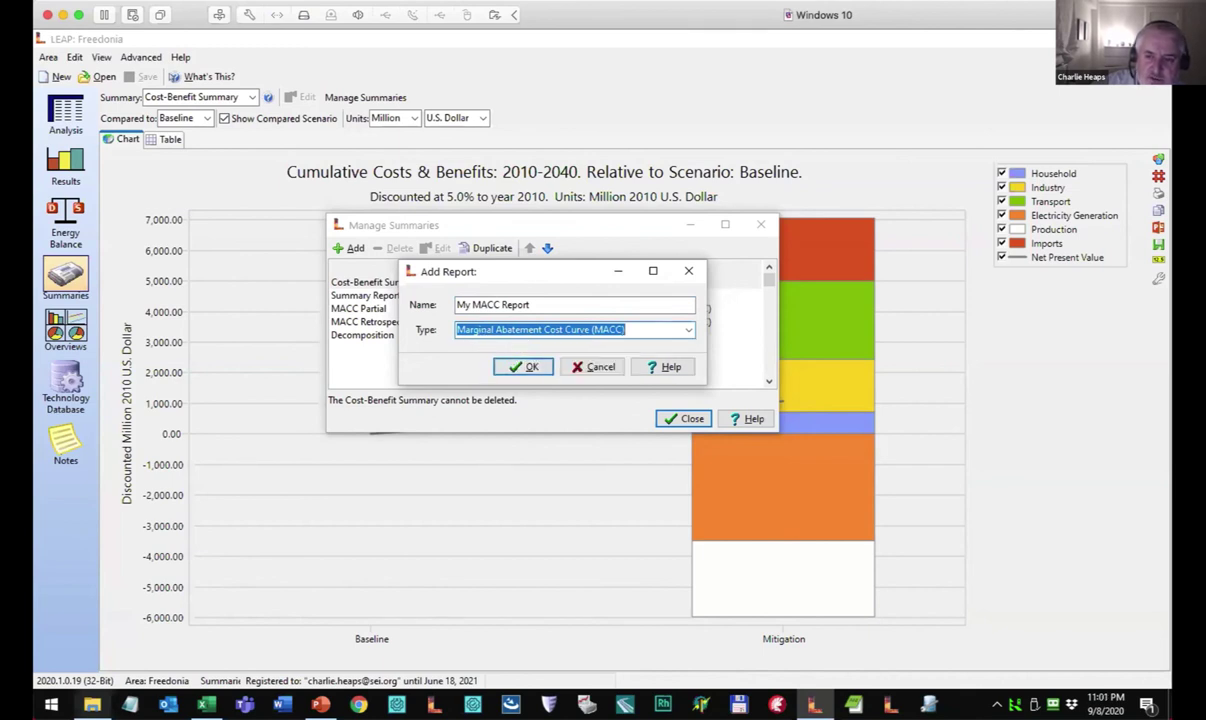
{"action": "left_click", "coordinate": [515, 365]}
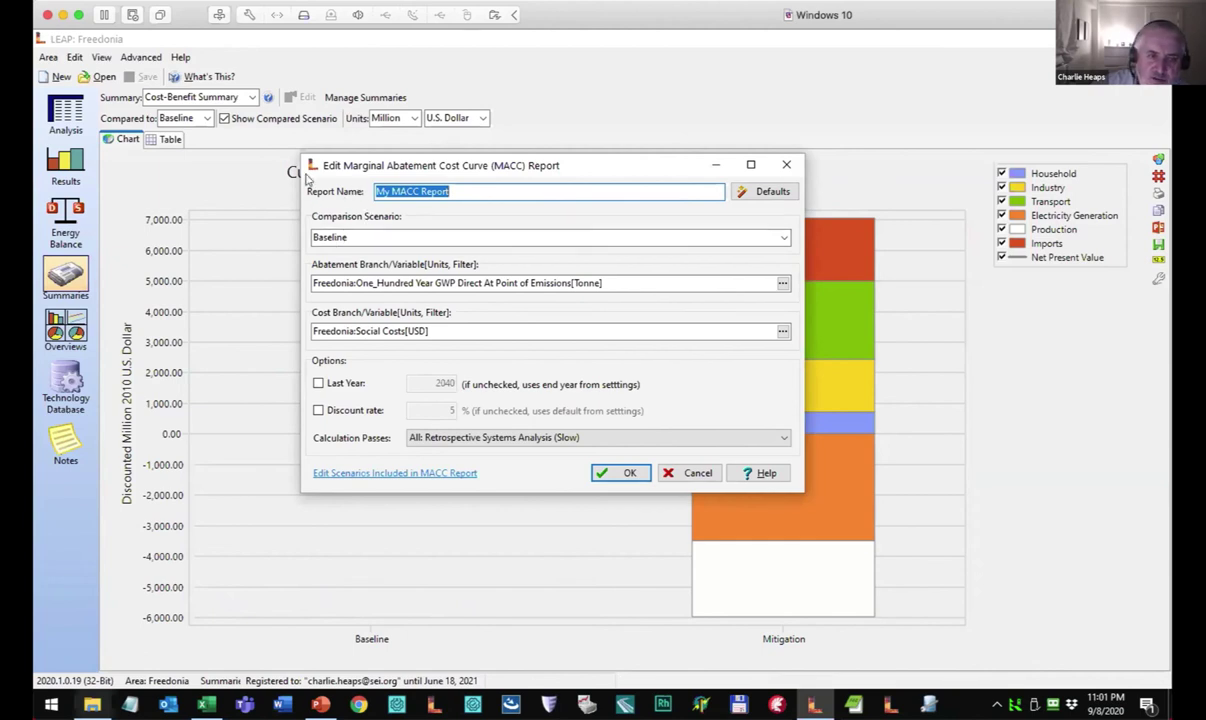
Step: Set the comparison scenario to Baseline and choose Environment: Pollutant Loadings at the Freedonia branch as the abatement variable
{"action": "left_click", "coordinate": [342, 237]}
{"action": "left_click", "coordinate": [392, 253]}
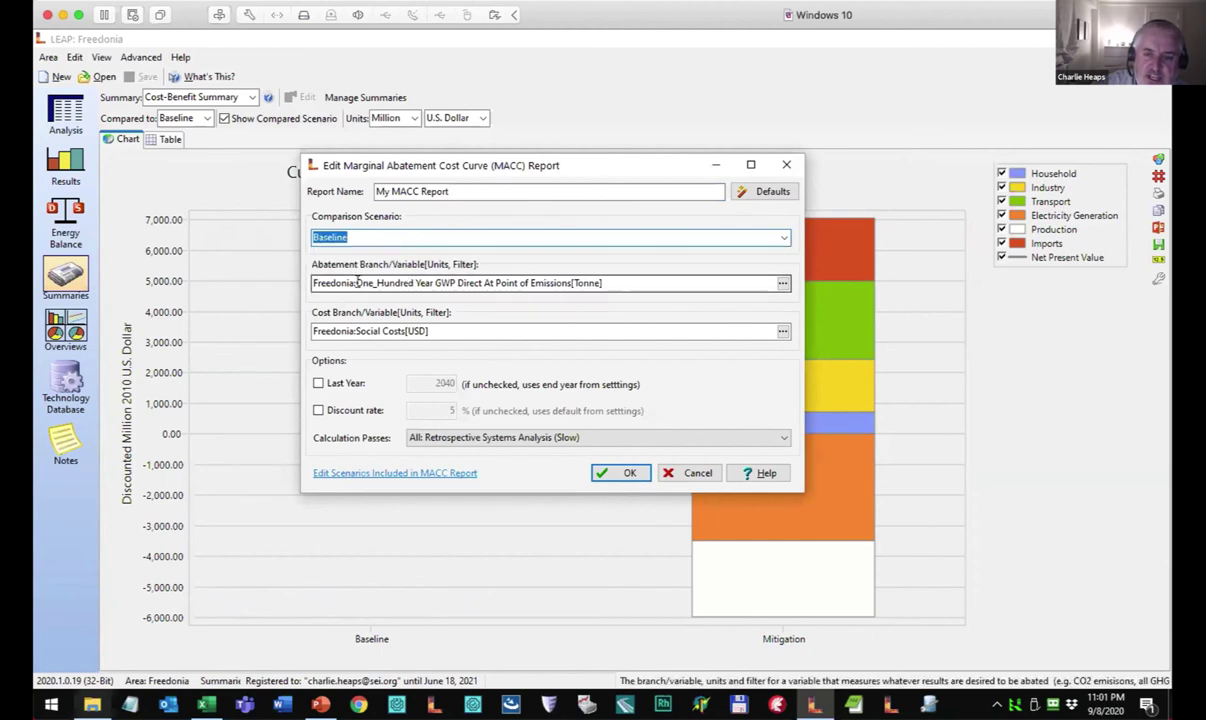
{"action": "left_click", "coordinate": [369, 284]}
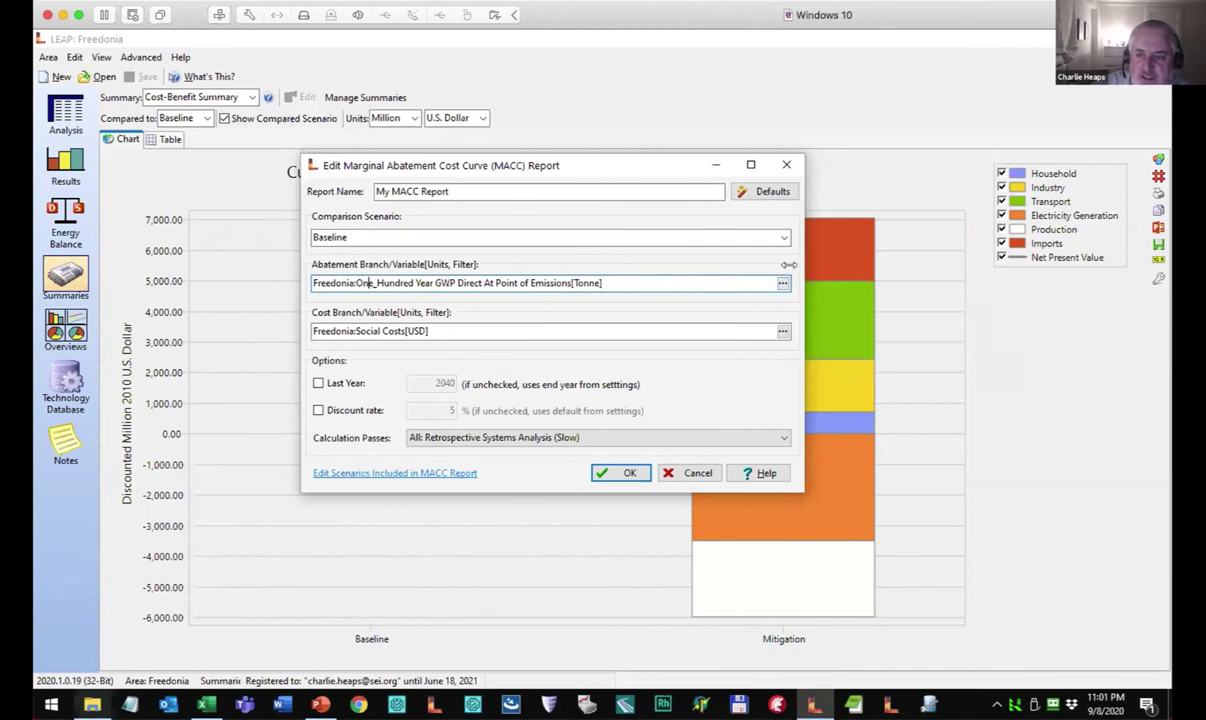
{"action": "double_click", "coordinate": [621, 285]}
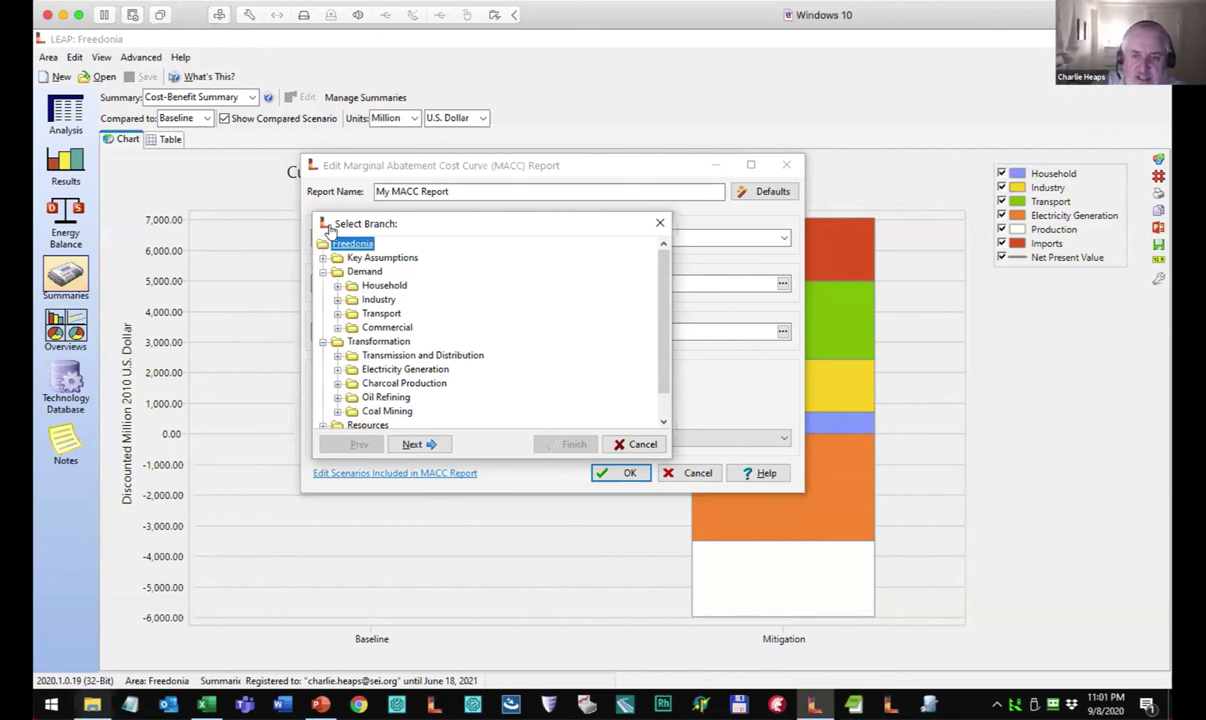
{"action": "left_click", "coordinate": [410, 443]}
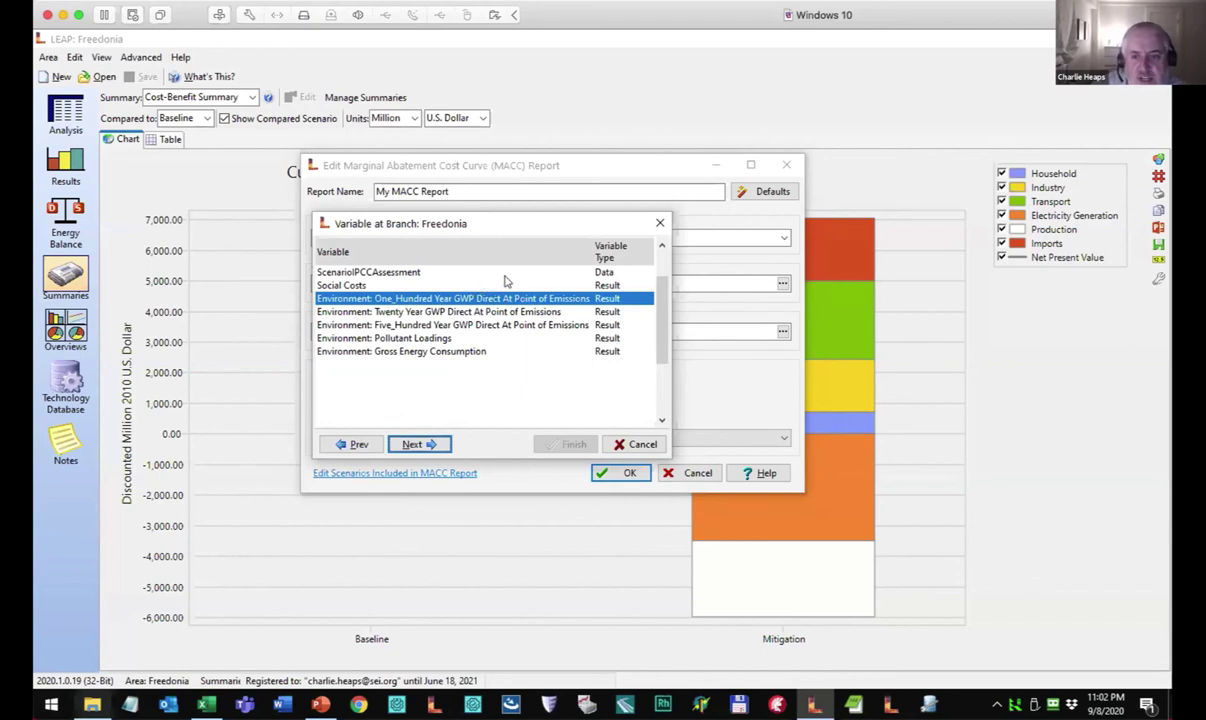
{"action": "left_click", "coordinate": [400, 338]}
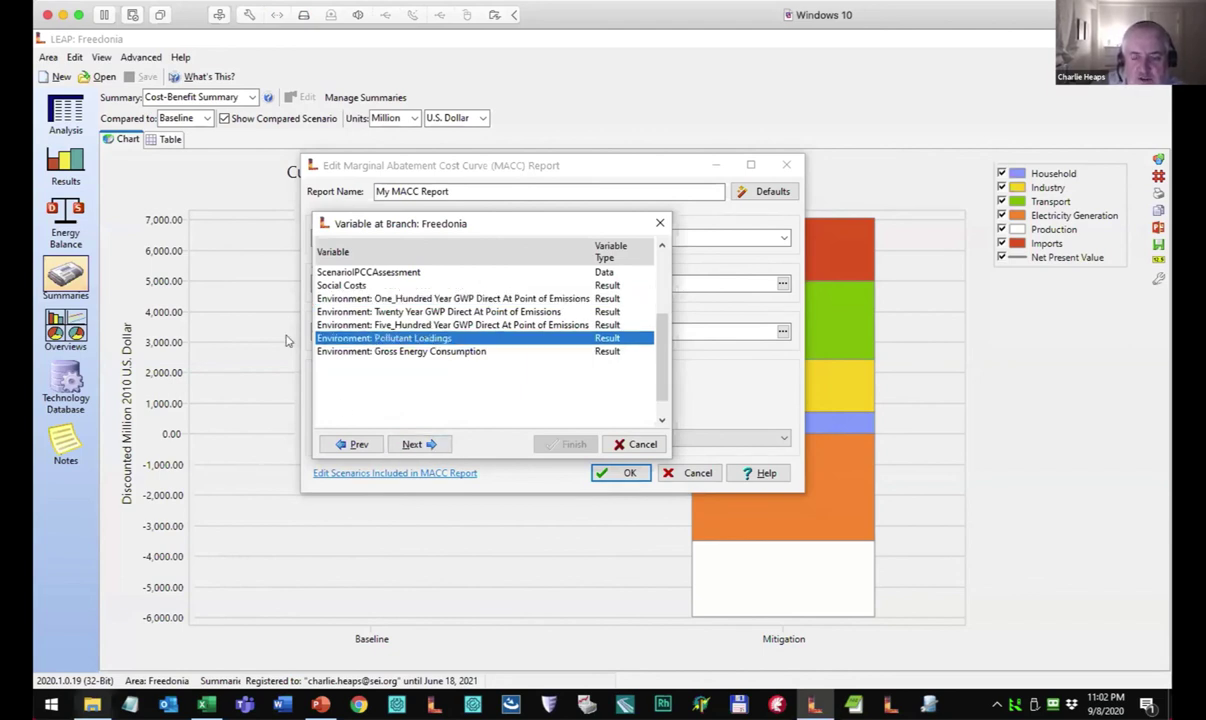
Step: Set the abatement variable's scale to Million and its first filter dimension to Effect
{"action": "left_click", "coordinate": [412, 443]}
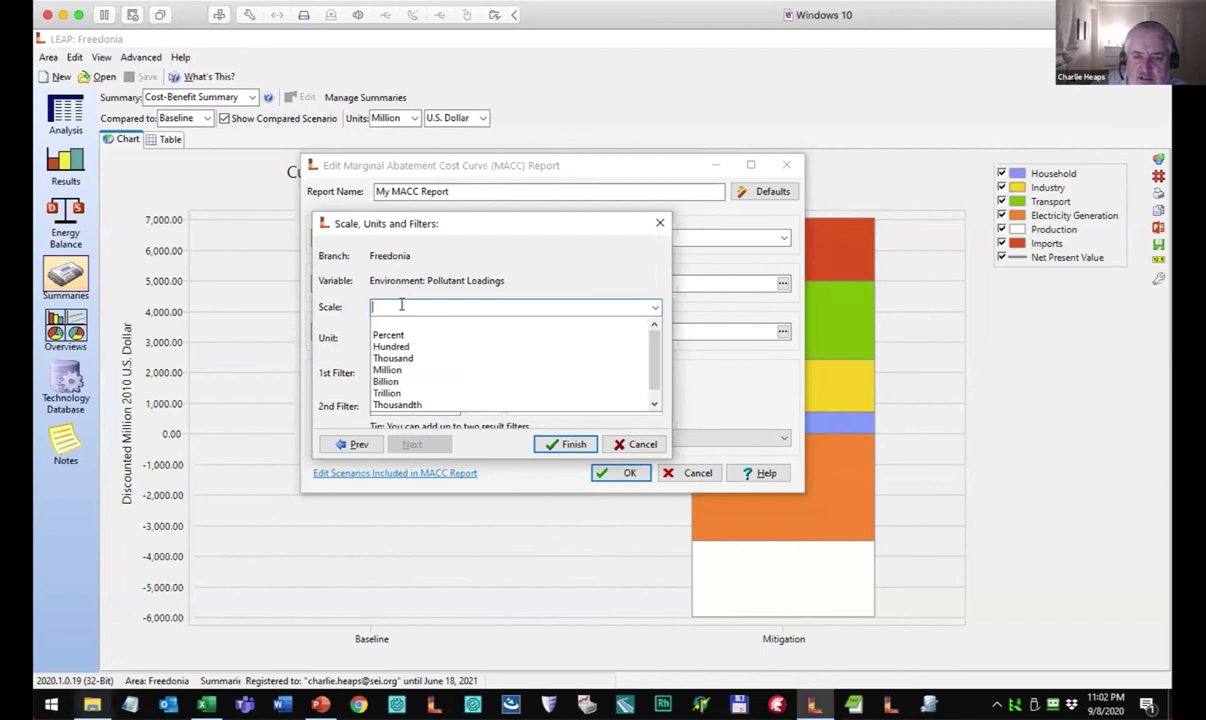
{"action": "left_click", "coordinate": [376, 307]}
{"action": "left_click", "coordinate": [372, 369]}
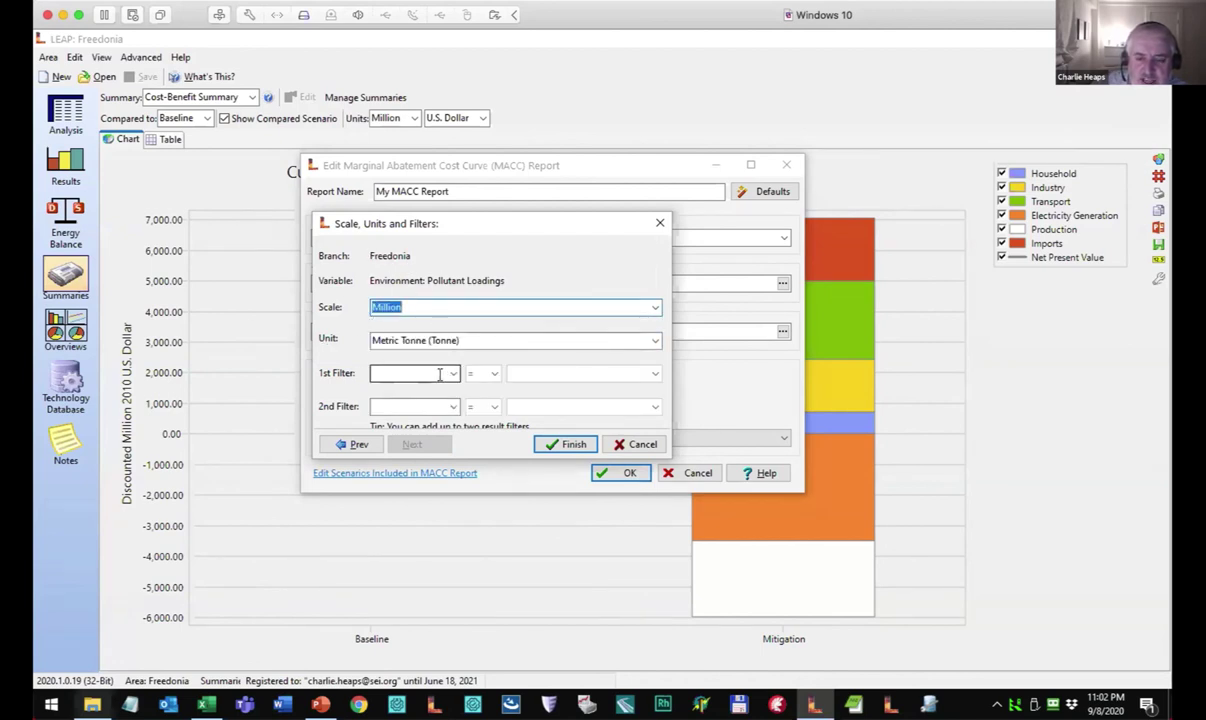
{"action": "left_click", "coordinate": [410, 373]}
{"action": "left_click", "coordinate": [384, 424]}
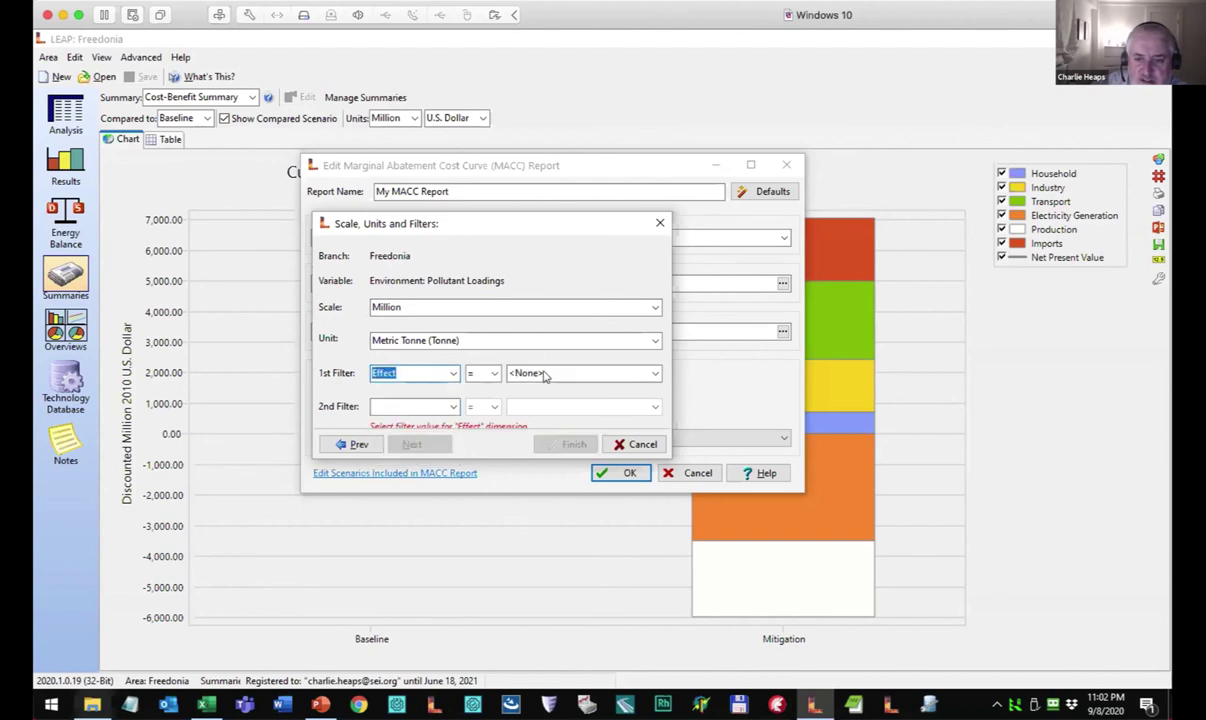
Step: Filter the pollutant loadings to Sulfur Dioxide and finish the abatement variable definition
{"action": "left_click", "coordinate": [536, 371]}
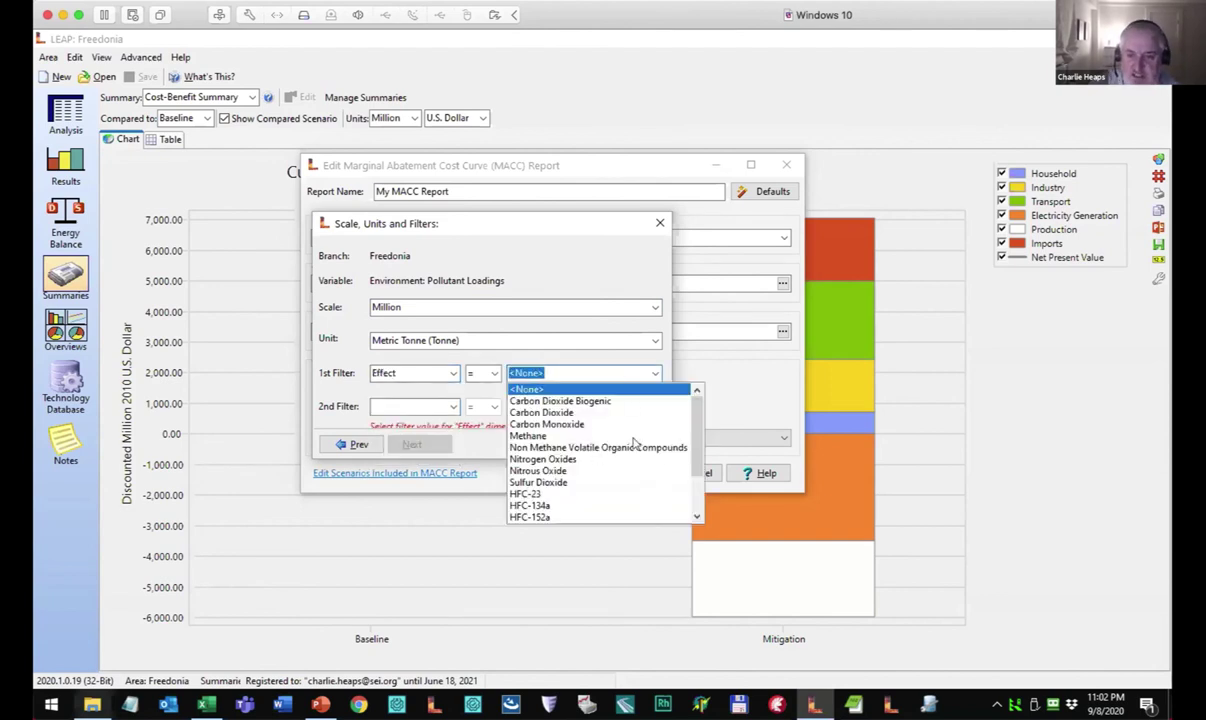
{"action": "key", "text": "Down"}
{"action": "key", "text": "Down"}
{"action": "key", "text": "Down"}
{"action": "key", "text": "Down"}
{"action": "key", "text": "Down"}
{"action": "key", "text": "Down"}
{"action": "key", "text": "Down"}
{"action": "key", "text": "Down"}
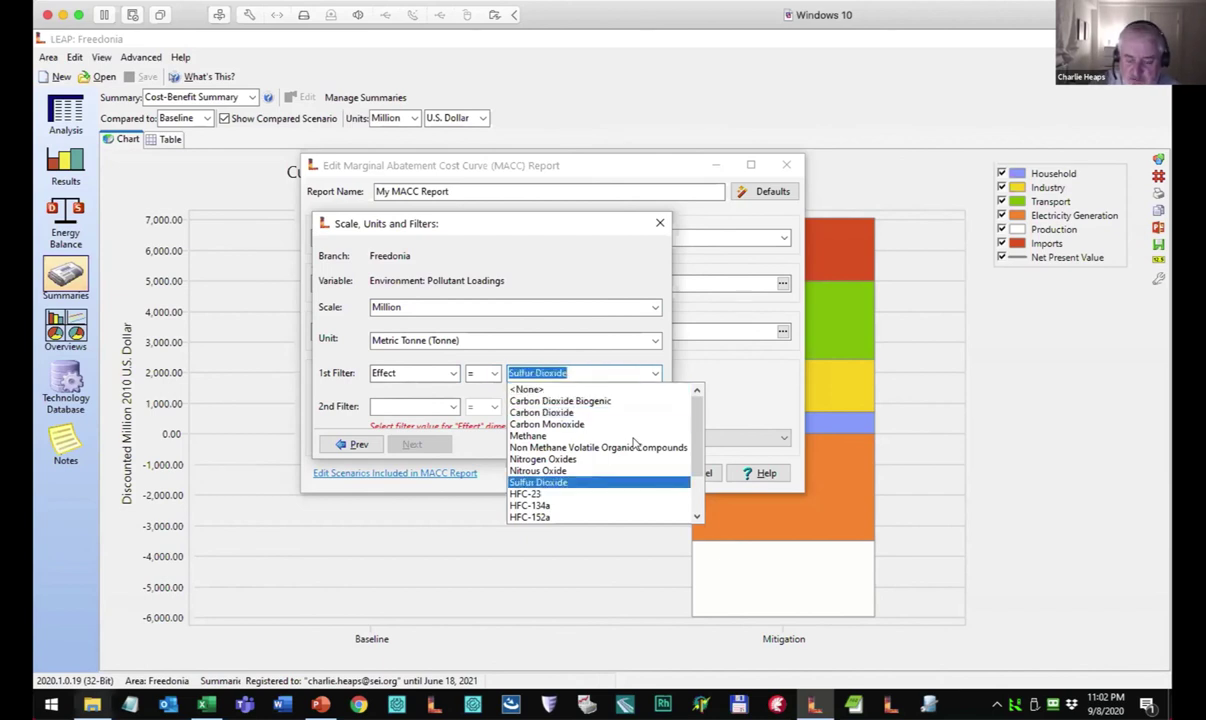
{"action": "key", "text": "Up"}
{"action": "key", "text": "Up"}
{"action": "key", "text": "Up"}
{"action": "key", "text": "Down"}
{"action": "key", "text": "Down"}
{"action": "key", "text": "Down"}
{"action": "key", "text": "Down"}
{"action": "key", "text": "Down"}
{"action": "key", "text": "Down"}
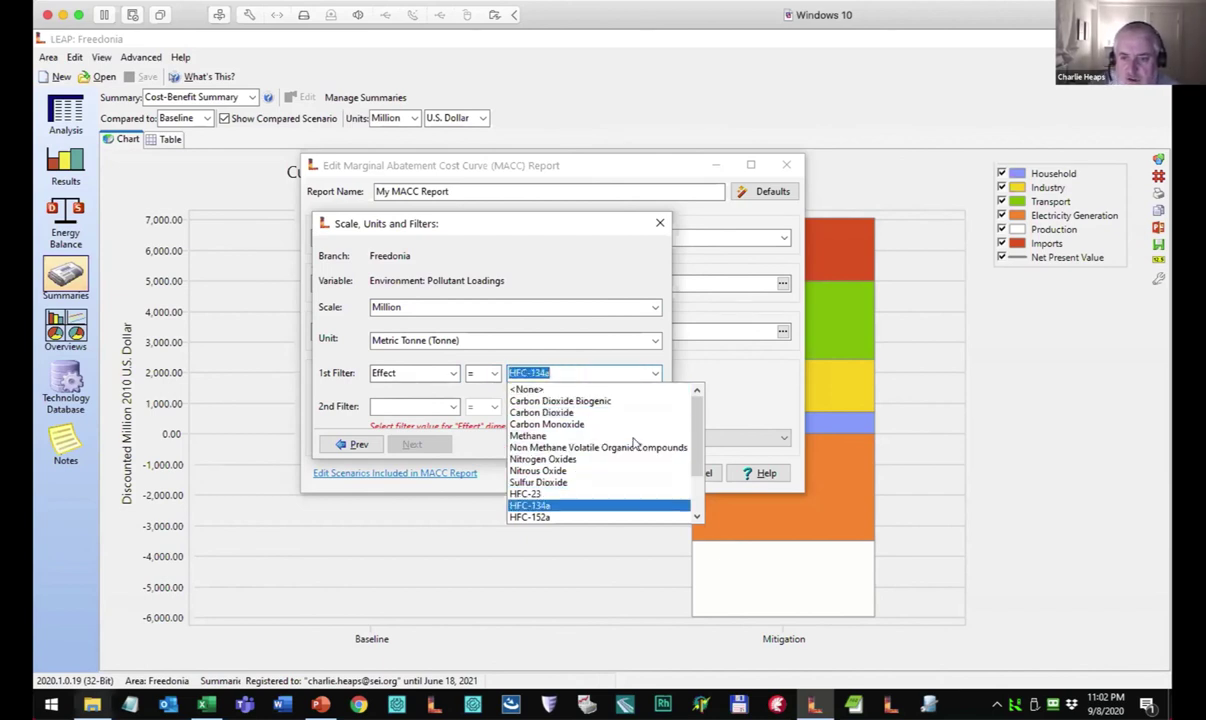
{"action": "key", "text": "Down"}
{"action": "key", "text": "Down"}
{"action": "key", "text": "Down"}
{"action": "key", "text": "Down"}
{"action": "key", "text": "Down"}
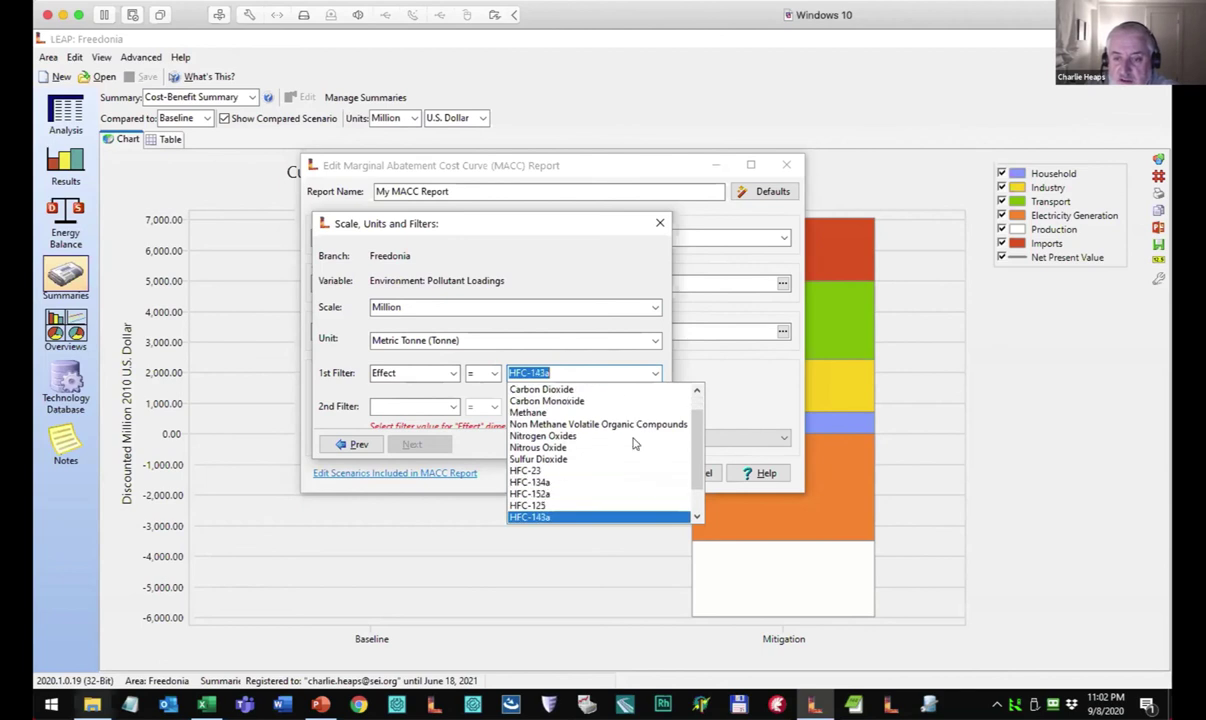
{"action": "key", "text": "Up"}
{"action": "key", "text": "Up"}
{"action": "key", "text": "Up"}
{"action": "key", "text": "Up"}
{"action": "key", "text": "Up"}
{"action": "key", "text": "Up"}
{"action": "key", "text": "Up"}
{"action": "key", "text": "Up"}
{"action": "key", "text": "Up"}
{"action": "key", "text": "Up"}
{"action": "key", "text": "Up"}
{"action": "key", "text": "Up"}
{"action": "key", "text": "Up"}
{"action": "key", "text": "Up"}
{"action": "key", "text": "Up"}
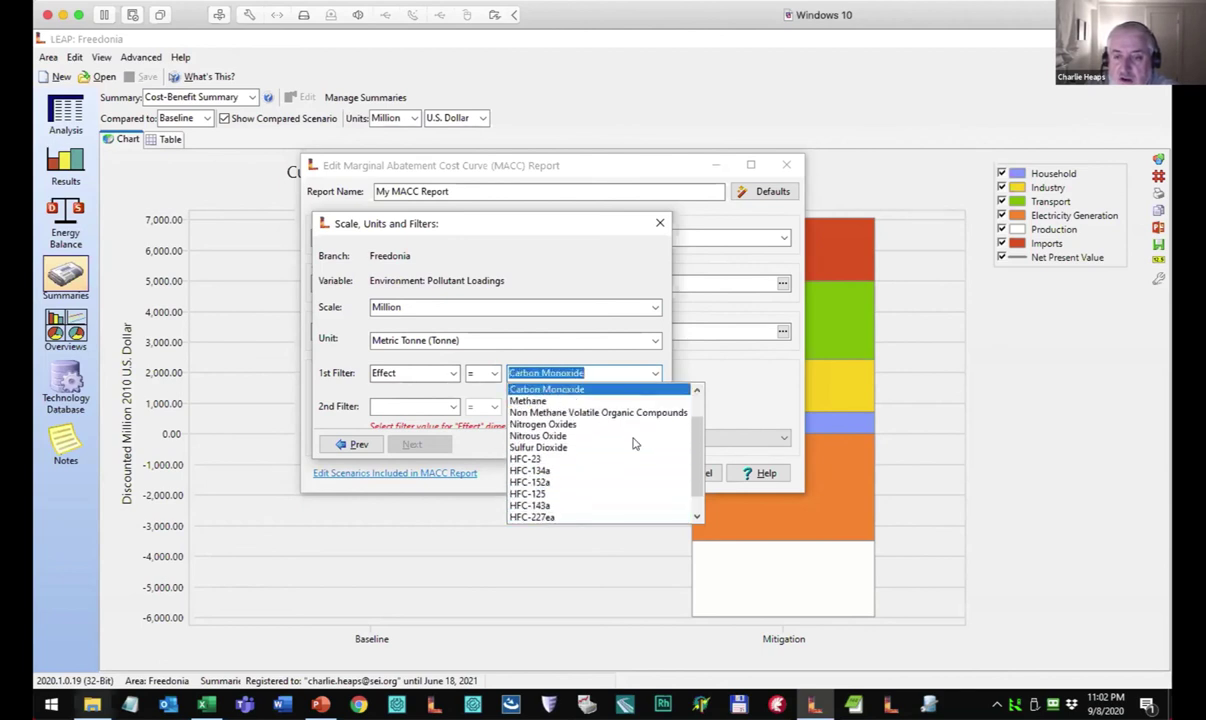
{"action": "key", "text": "Down"}
{"action": "key", "text": "Down"}
{"action": "key", "text": "Down"}
{"action": "key", "text": "Down"}
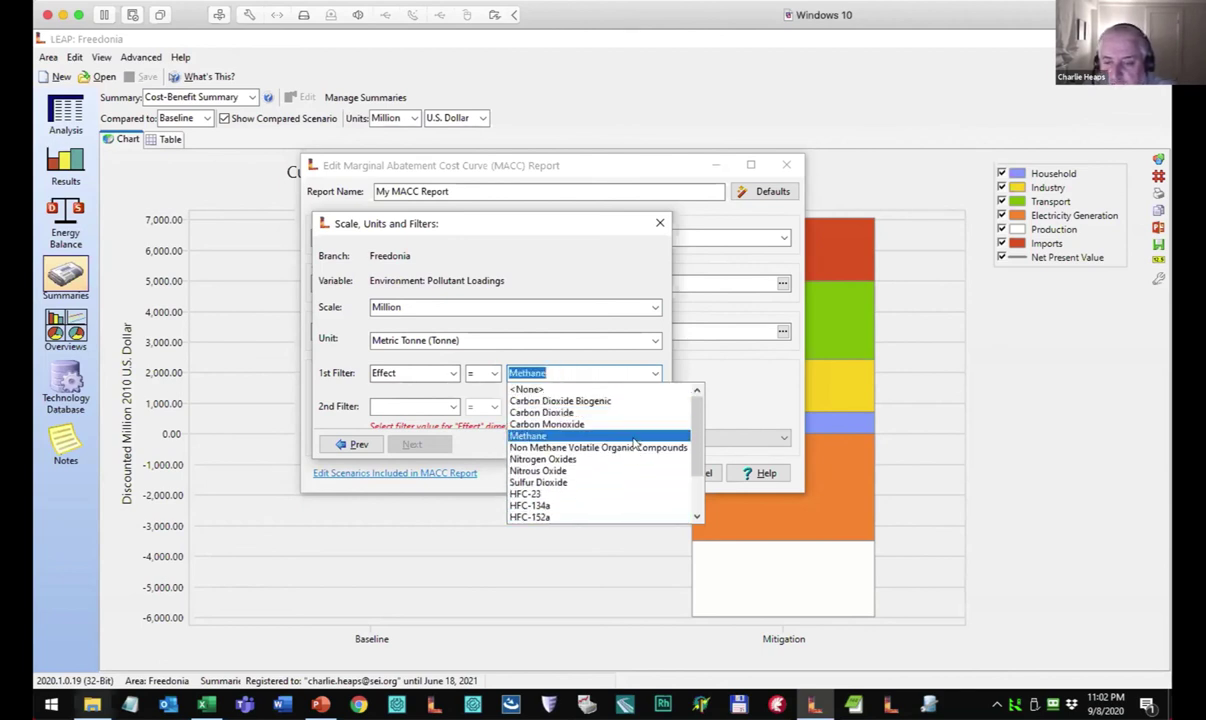
{"action": "key", "text": "Down"}
{"action": "key", "text": "Down"}
{"action": "key", "text": "Down"}
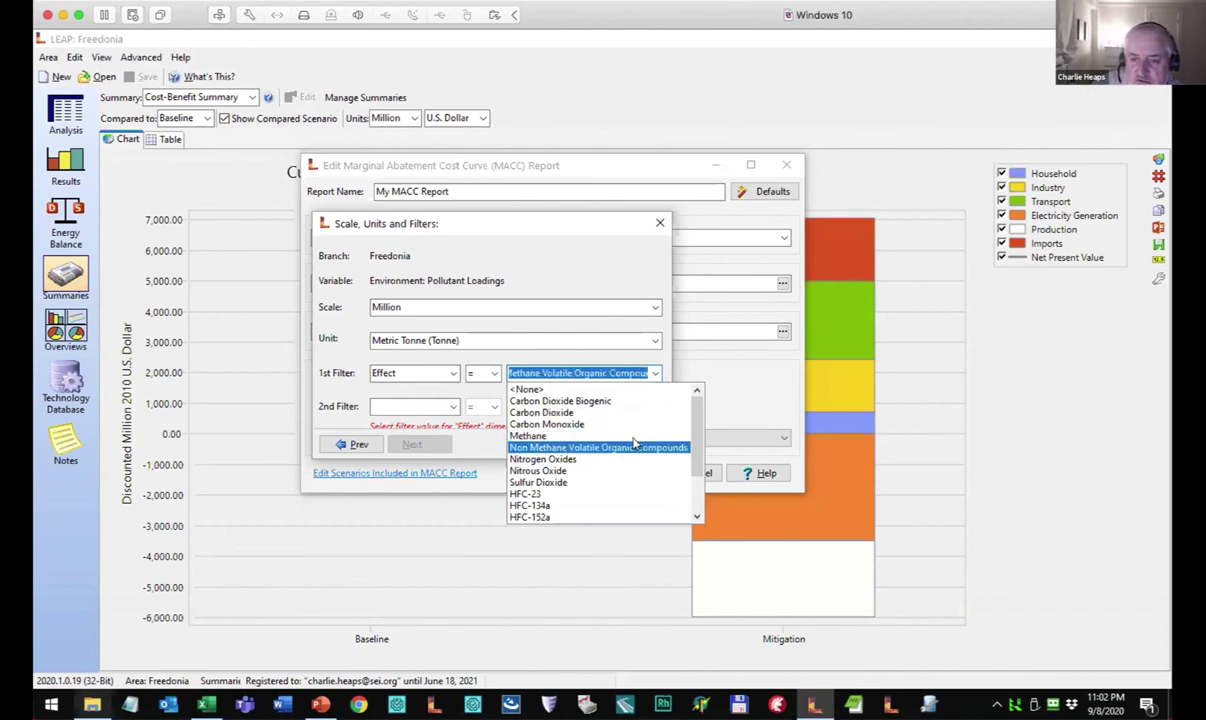
{"action": "key", "text": "Down"}
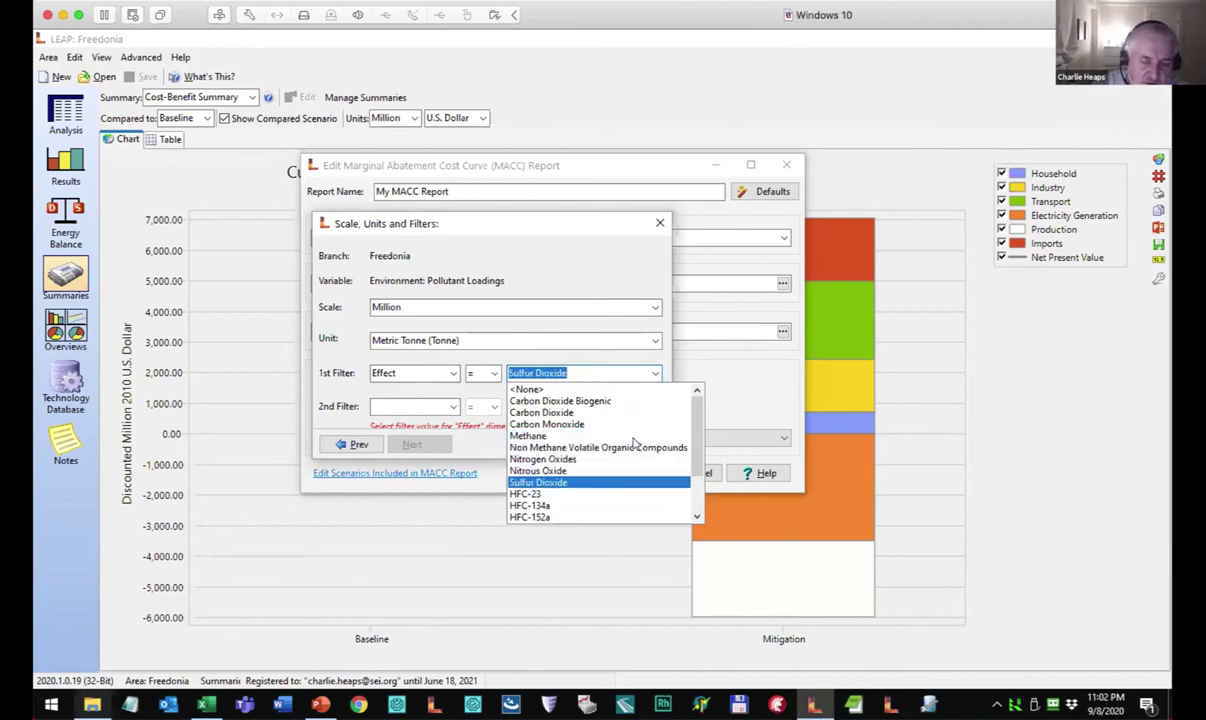
{"action": "key", "text": "Return"}
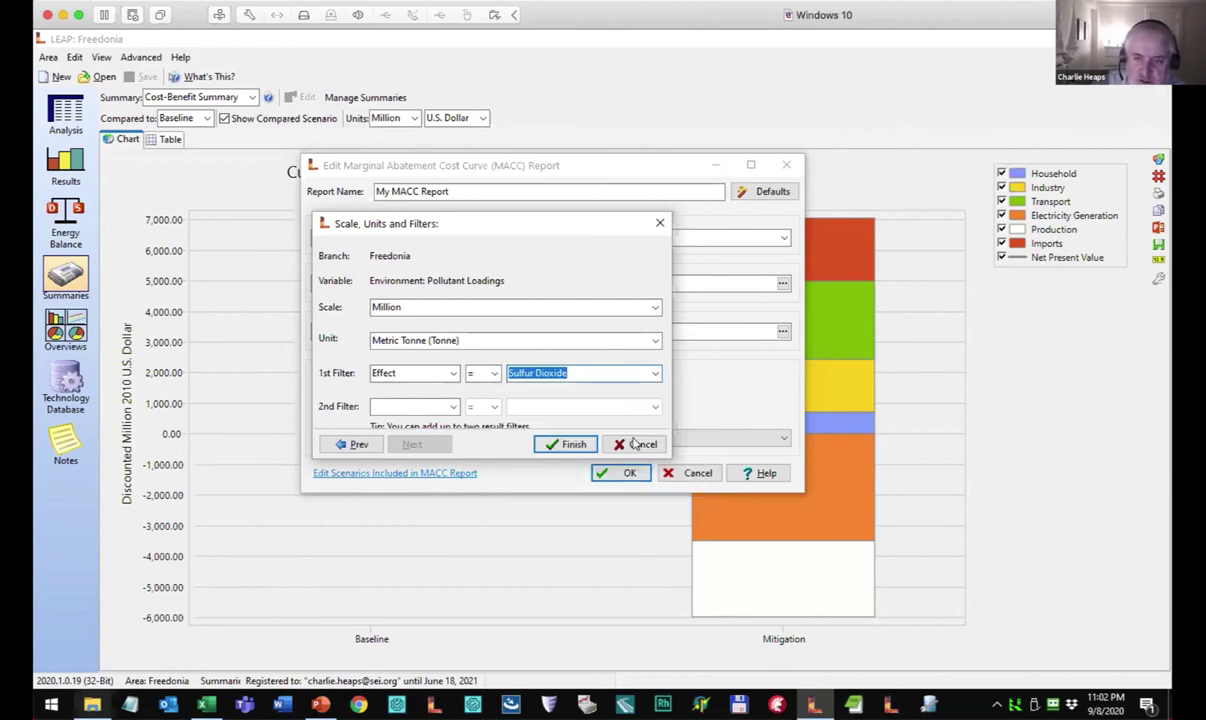
{"action": "left_click", "coordinate": [566, 443]}
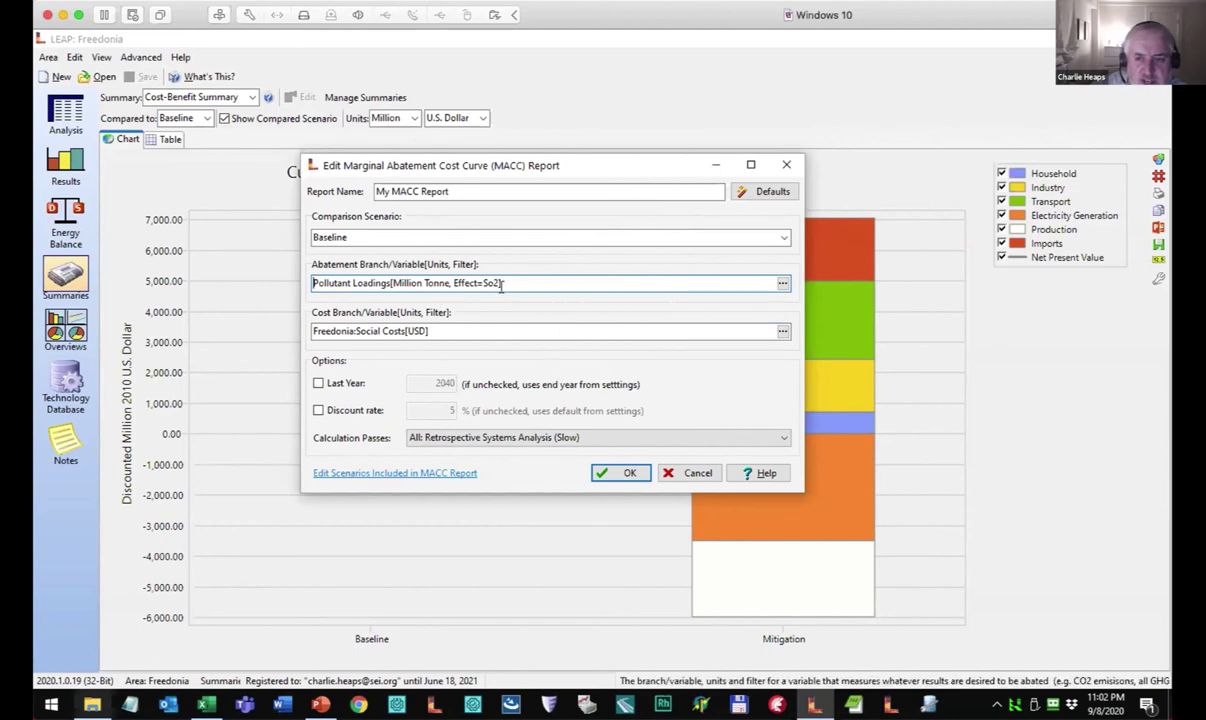
Step: Review the branch, variable, units and filter in the current abatement variable definition
{"action": "double_click", "coordinate": [541, 280]}
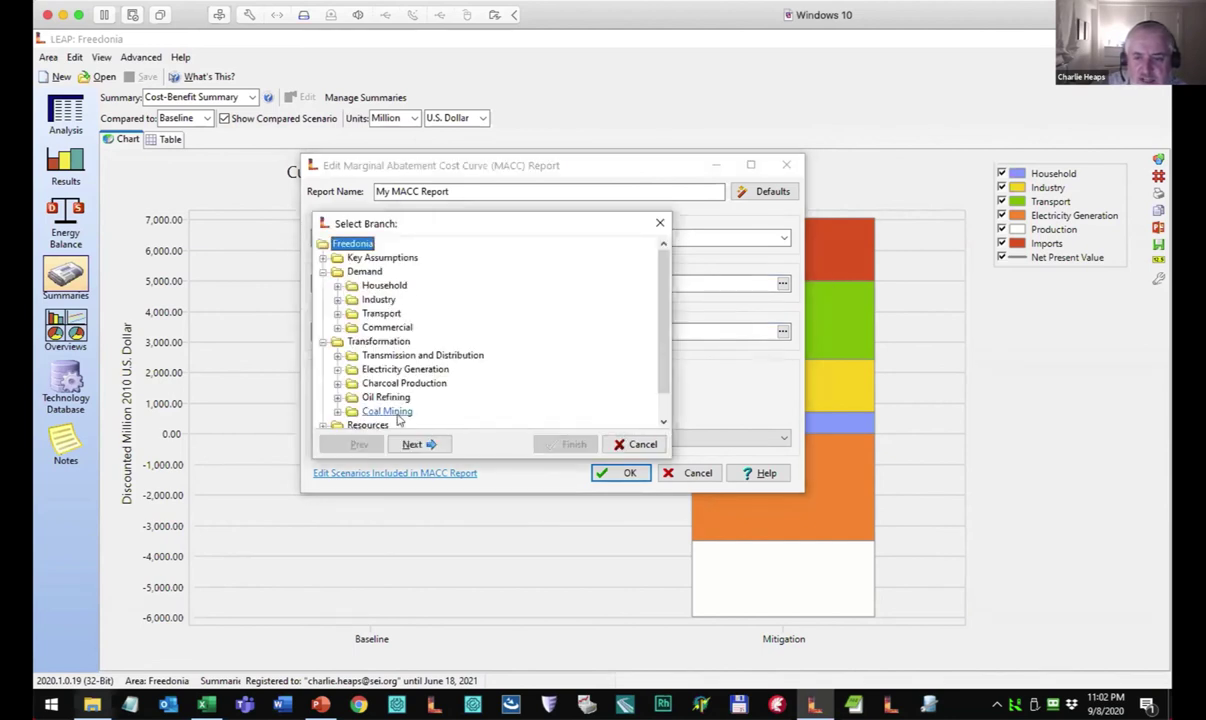
{"action": "left_click", "coordinate": [410, 443]}
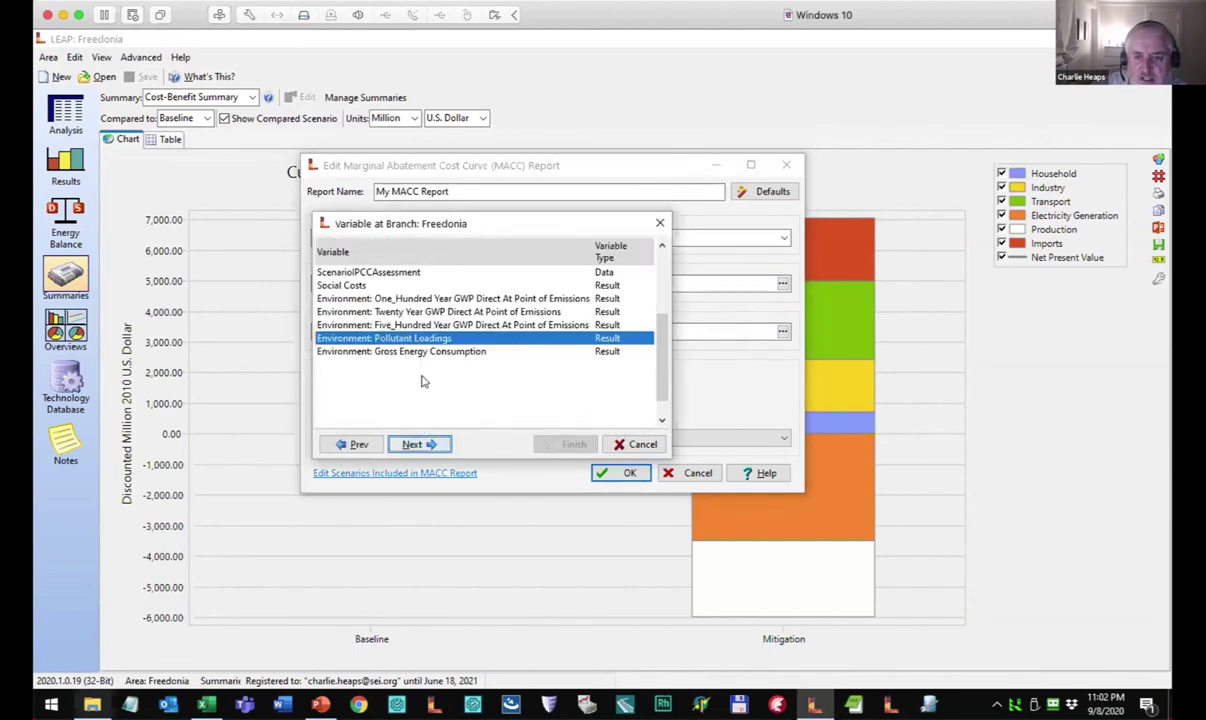
{"action": "left_click", "coordinate": [418, 443]}
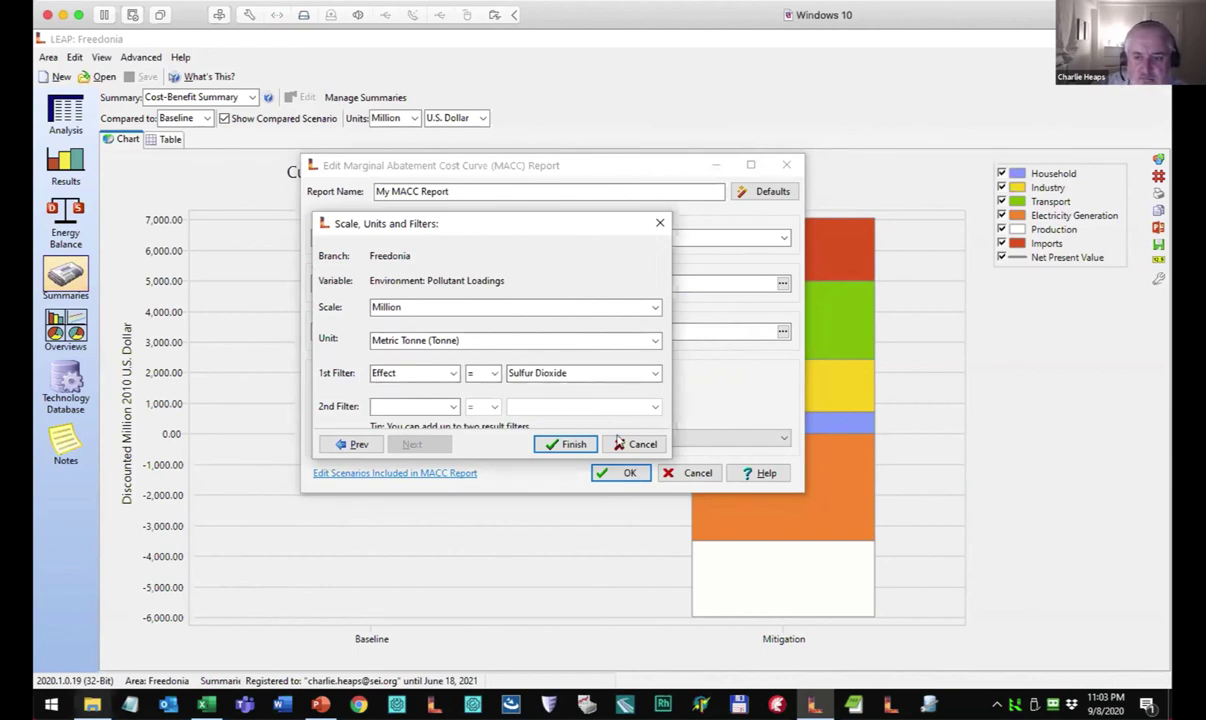
{"action": "left_click", "coordinate": [566, 444]}
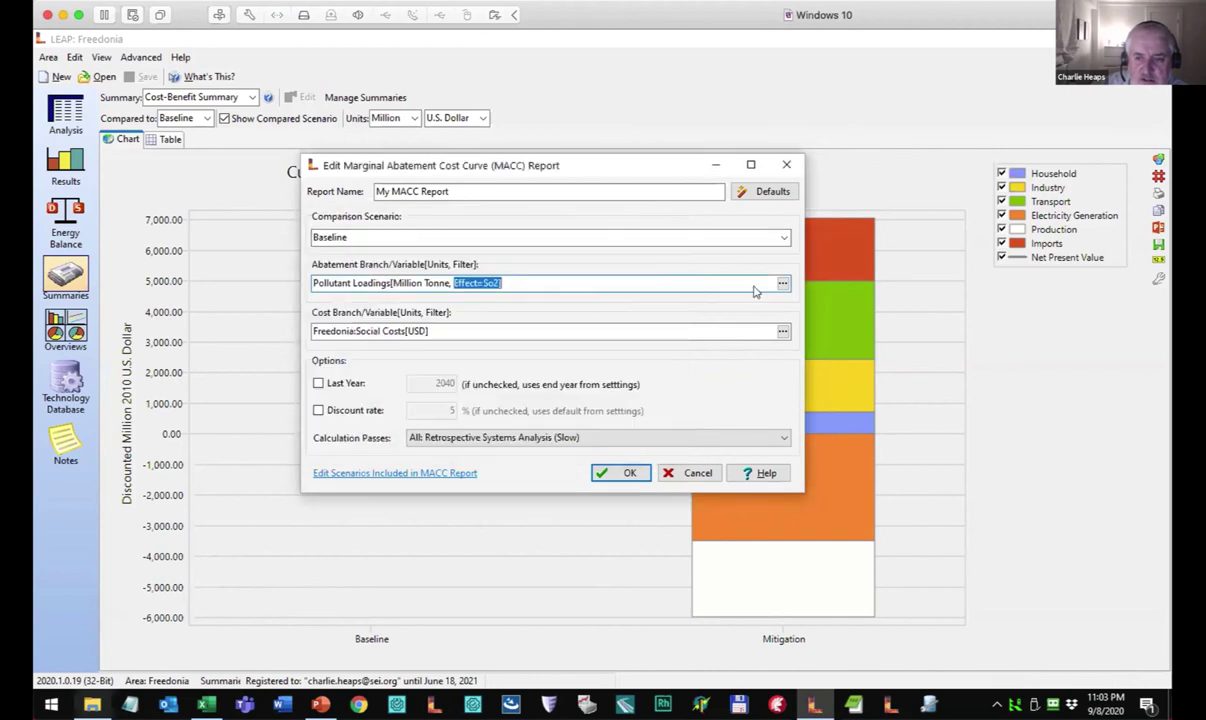
Step: Change the abatement variable to Environment: One_Hundred Year GWP Direct At Point of Emissions for Freedonia, in million metric tonnes without filters
{"action": "left_click", "coordinate": [783, 283]}
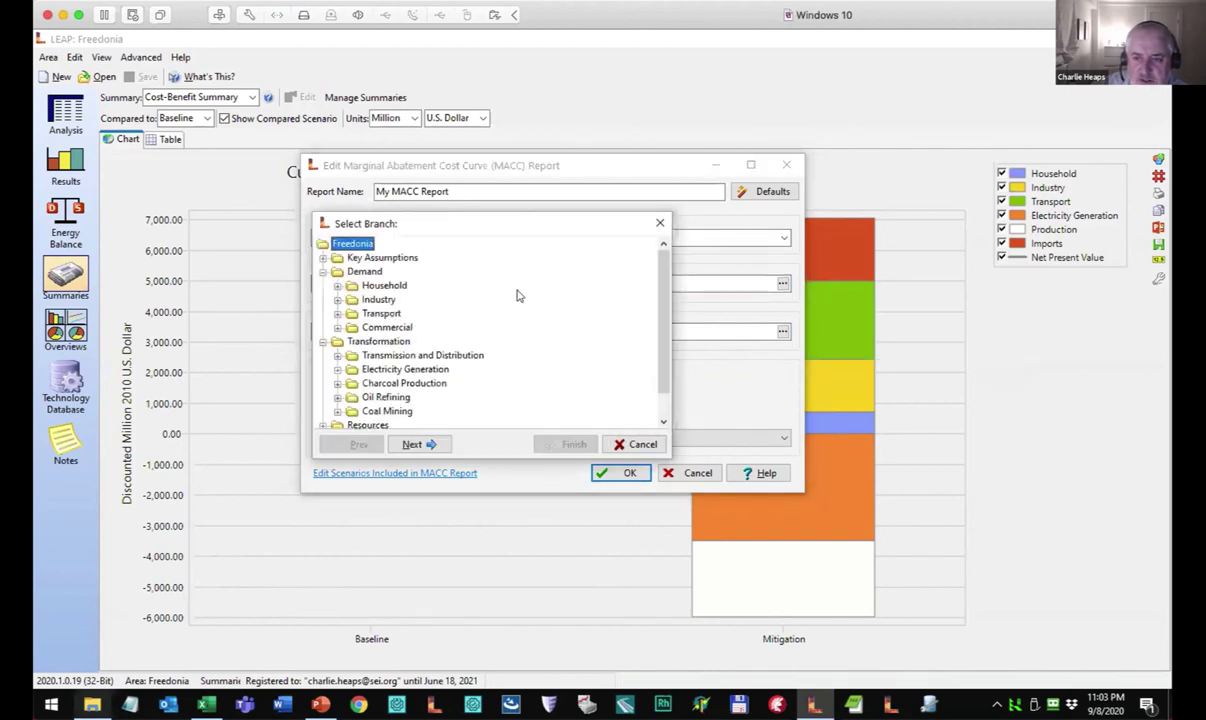
{"action": "left_click", "coordinate": [416, 443]}
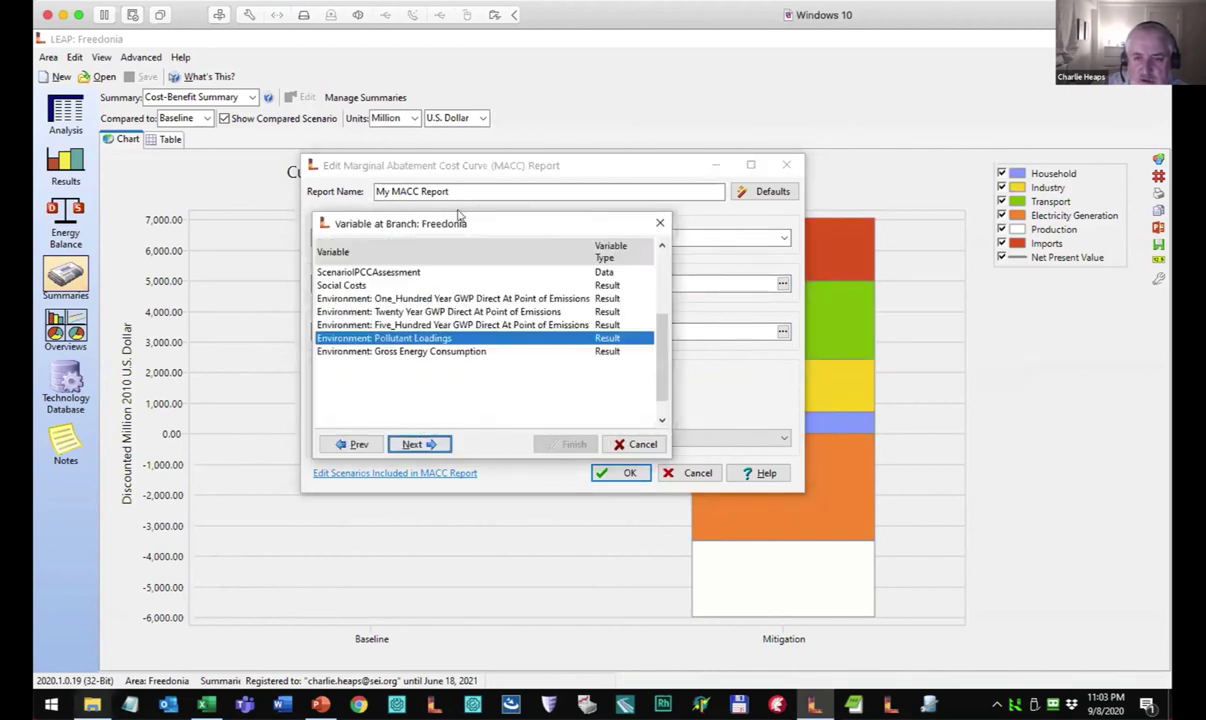
{"action": "left_click", "coordinate": [405, 298]}
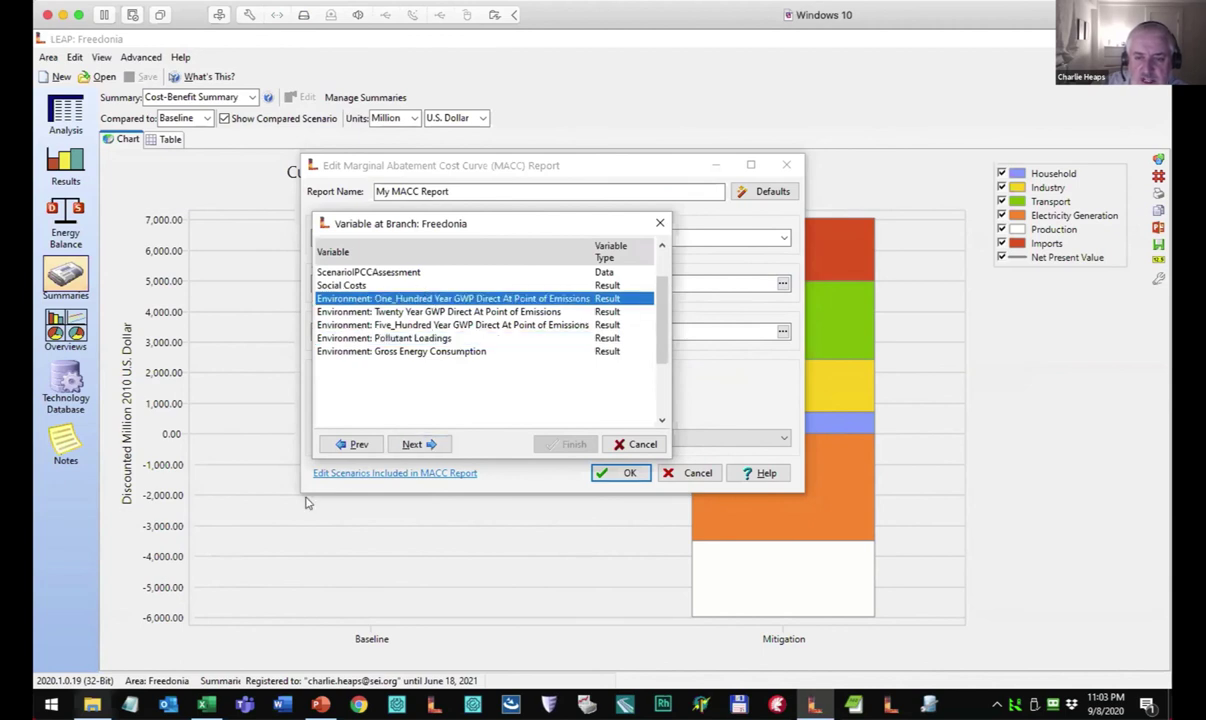
{"action": "left_click", "coordinate": [414, 443]}
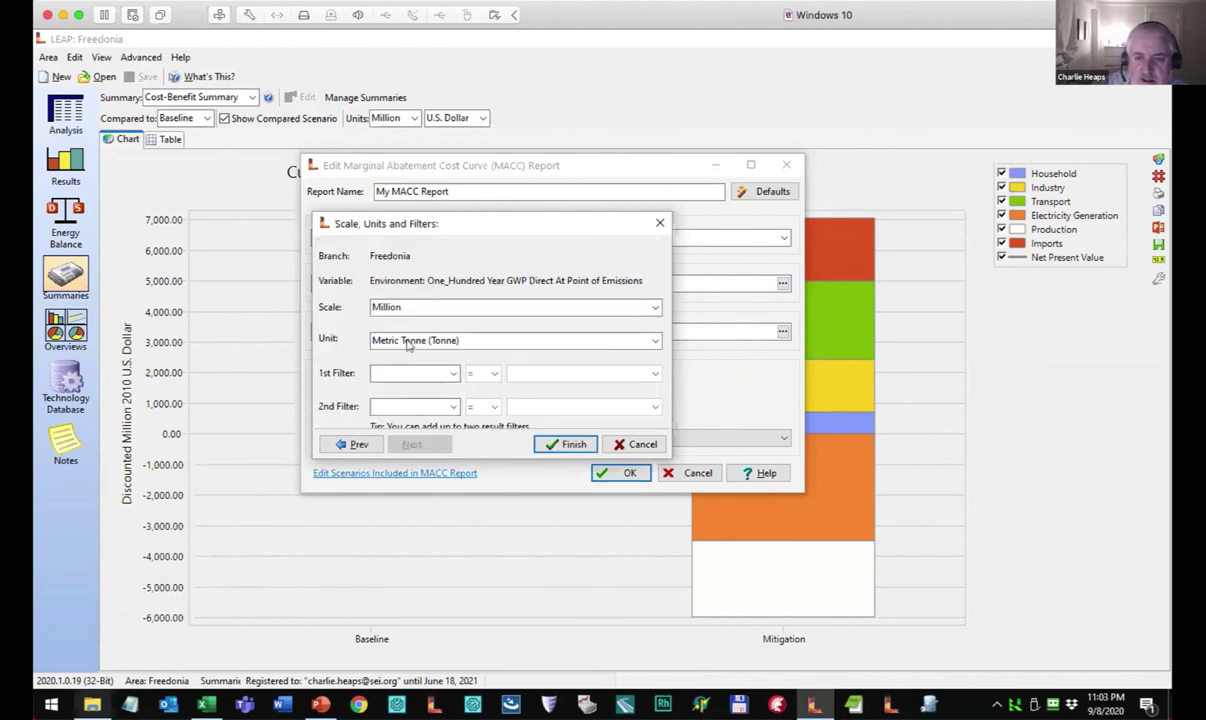
{"action": "left_click", "coordinate": [566, 444]}
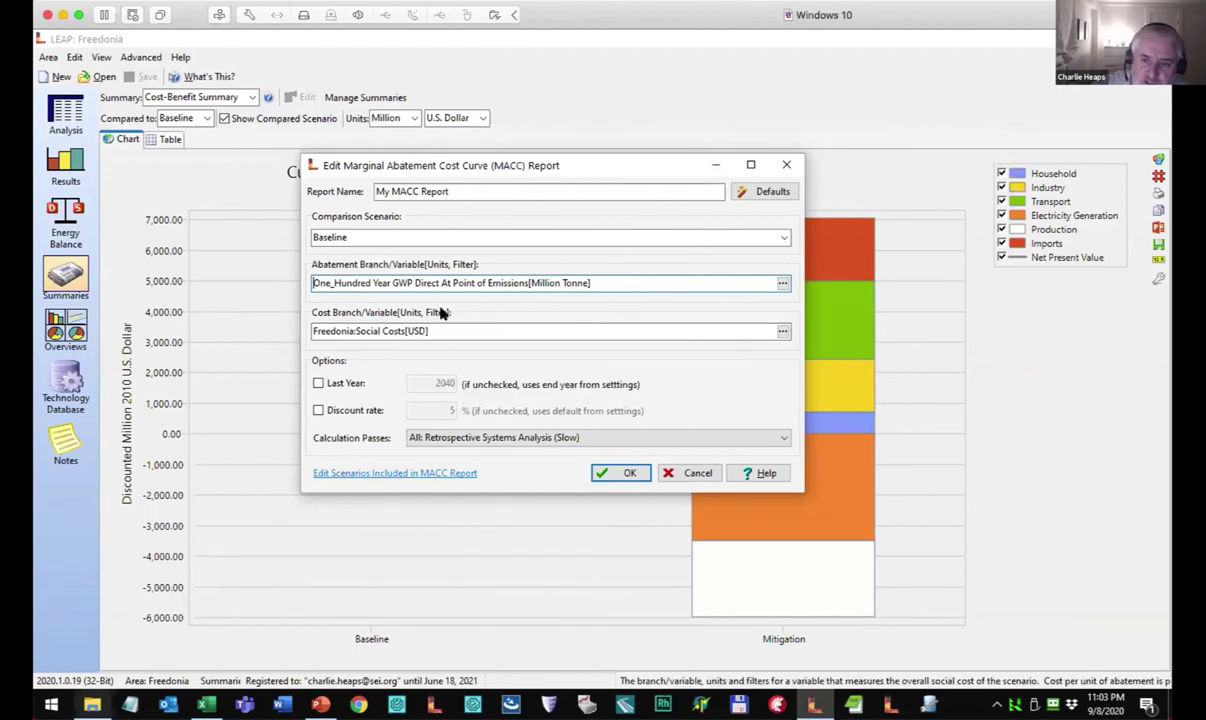
Step: Define the cost variable as Social Costs at the Freedonia branch, with scale Million and unit U.S. Dollar (USD)
{"action": "double_click", "coordinate": [525, 328]}
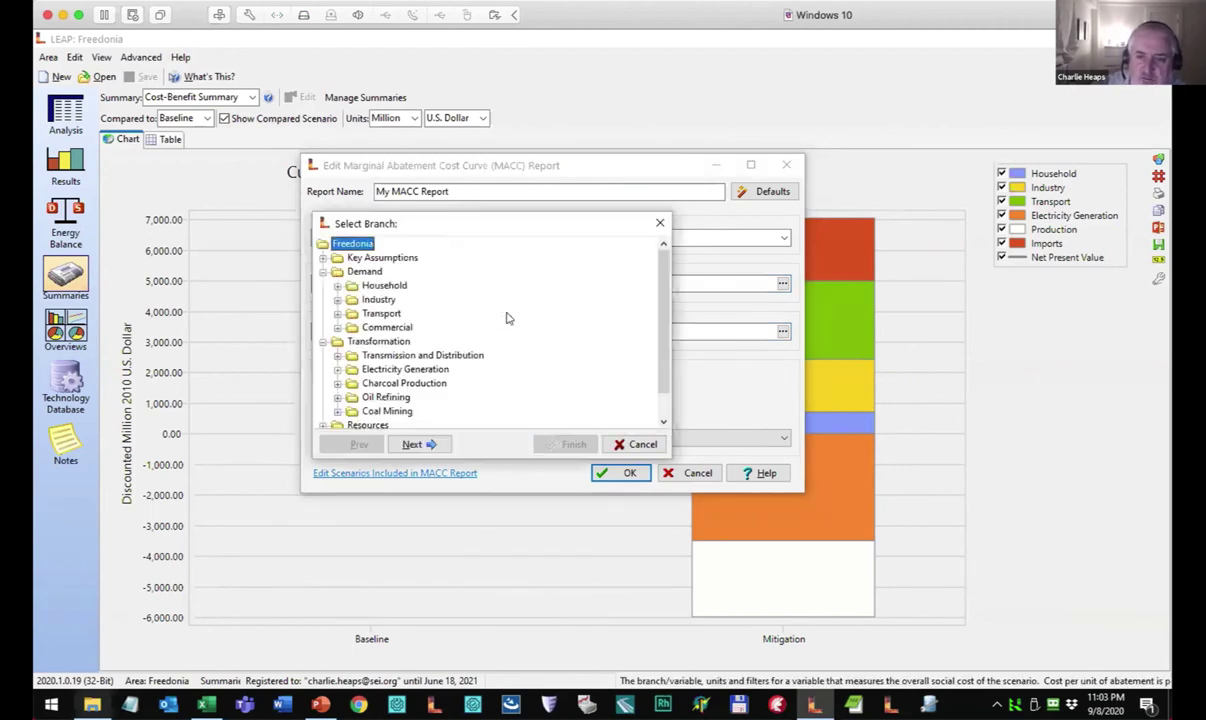
{"action": "left_click", "coordinate": [416, 444]}
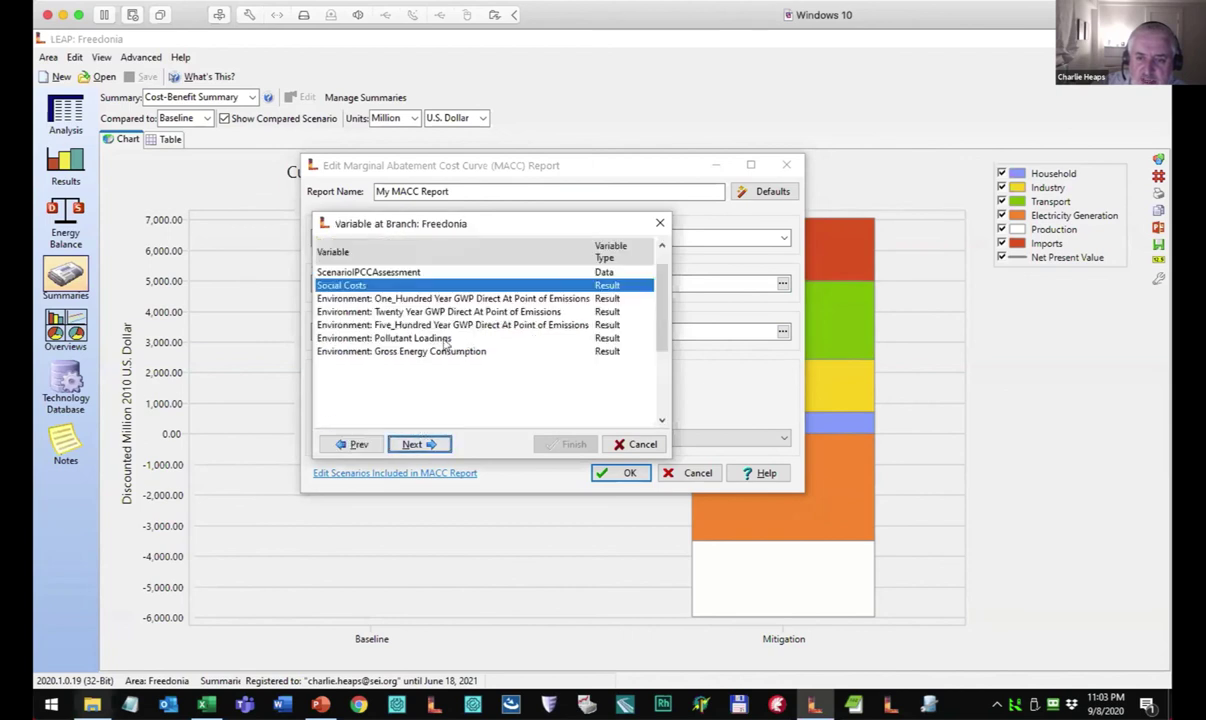
{"action": "left_click", "coordinate": [410, 443]}
{"action": "left_click", "coordinate": [424, 306]}
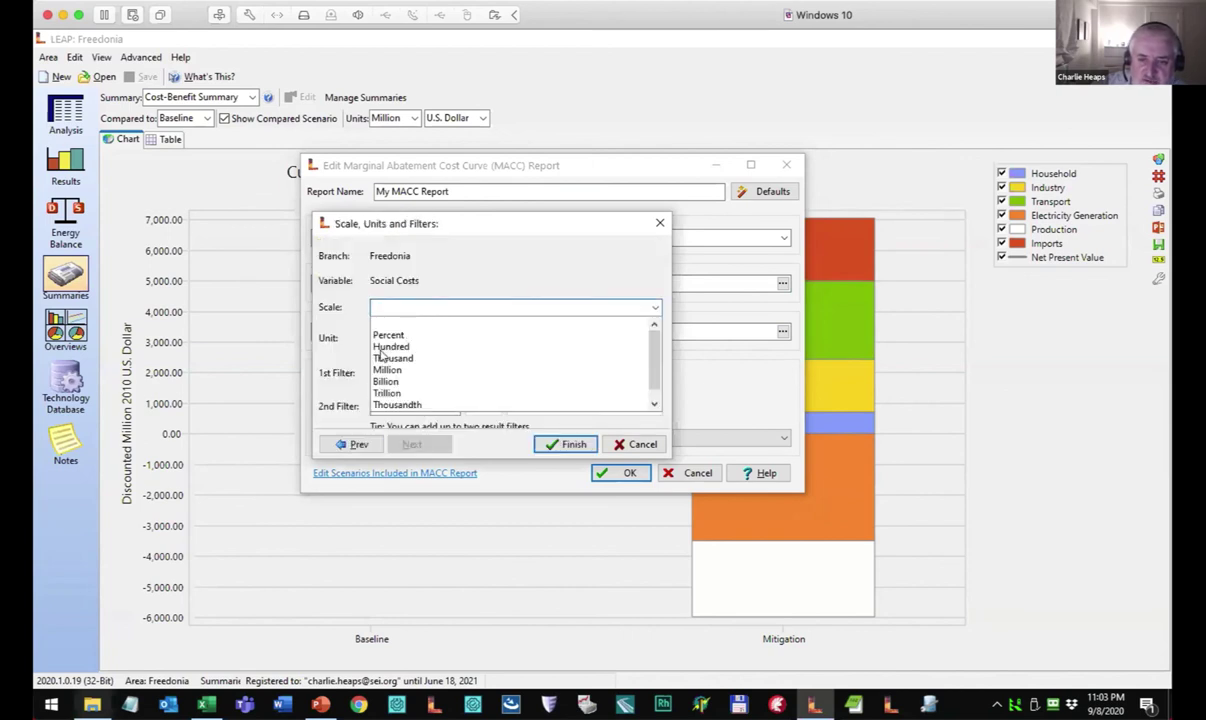
{"action": "left_click", "coordinate": [518, 370]}
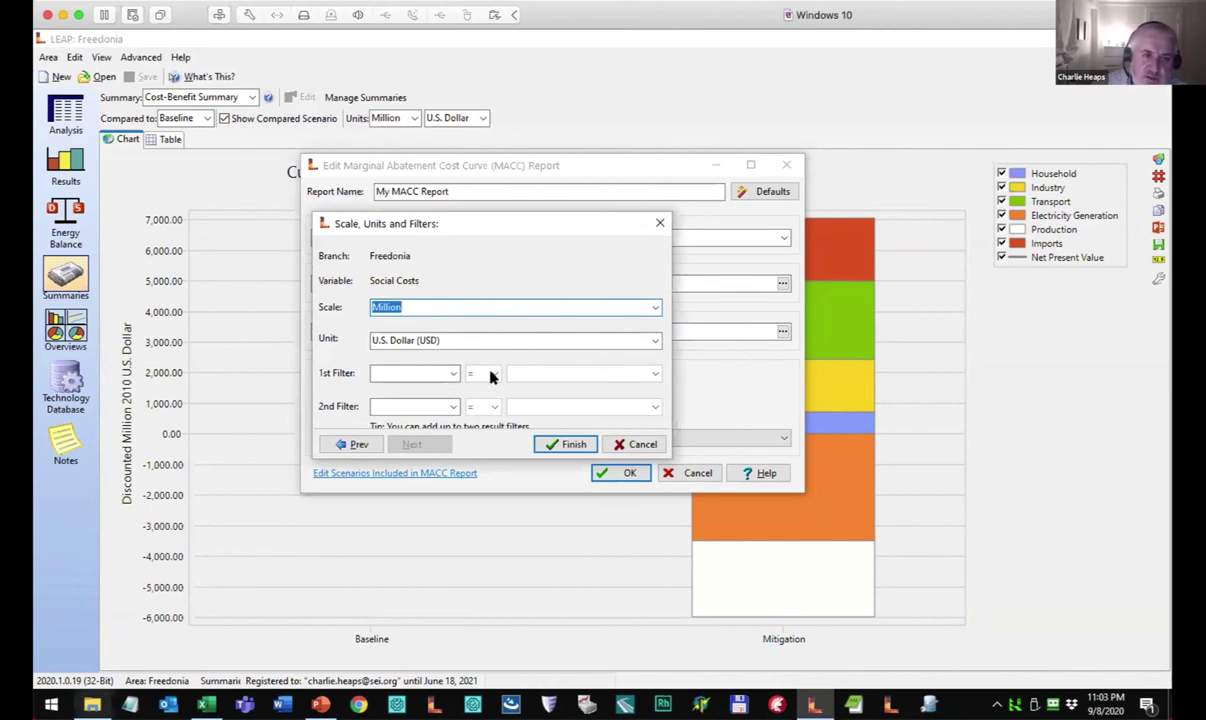
{"action": "left_click", "coordinate": [443, 340]}
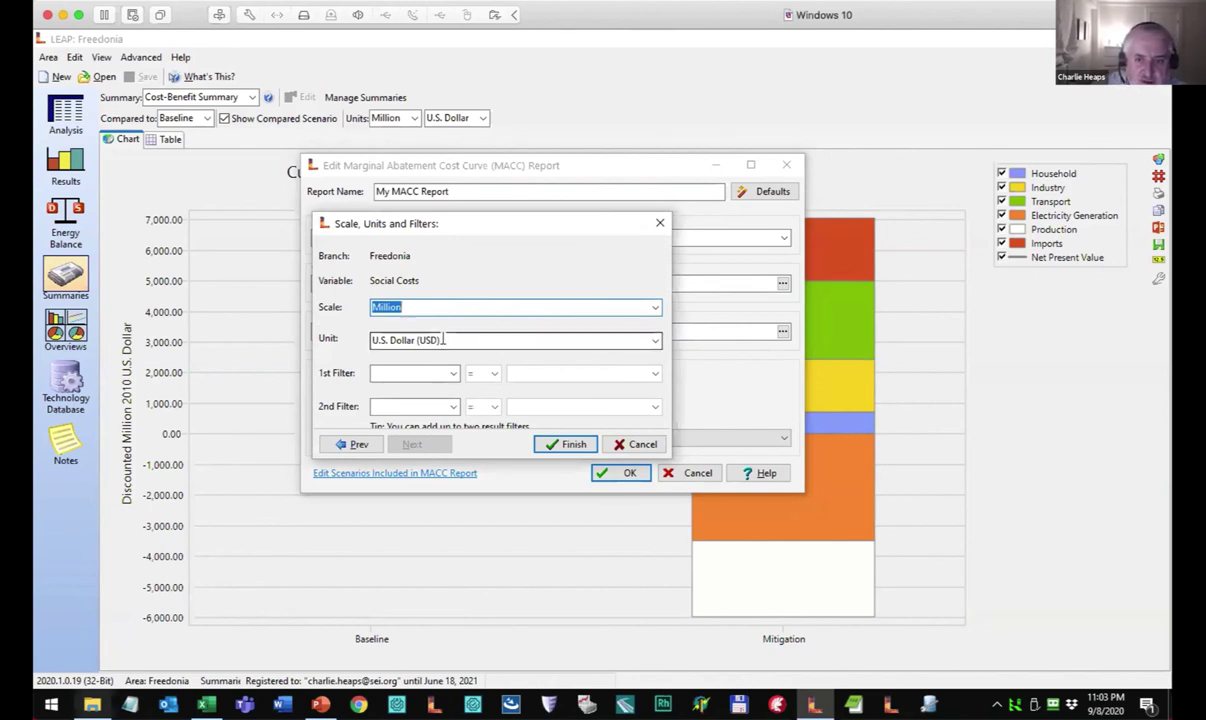
{"action": "left_click", "coordinate": [443, 340]}
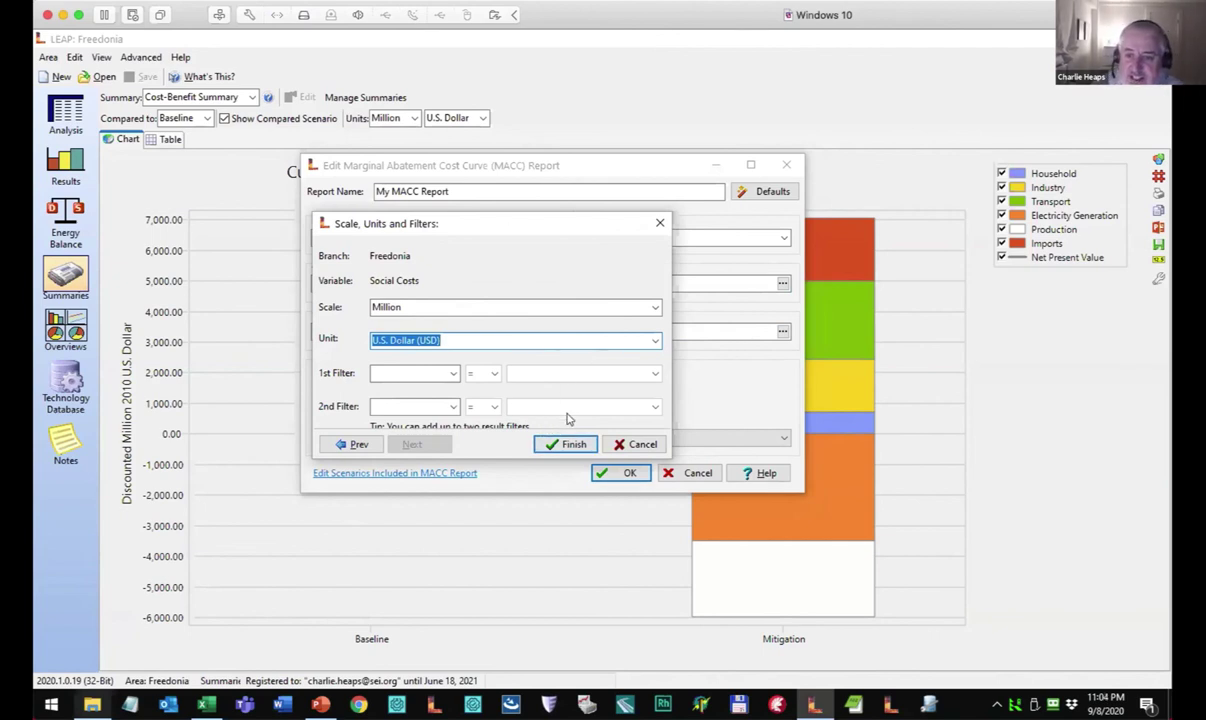
{"action": "left_click", "coordinate": [566, 444]}
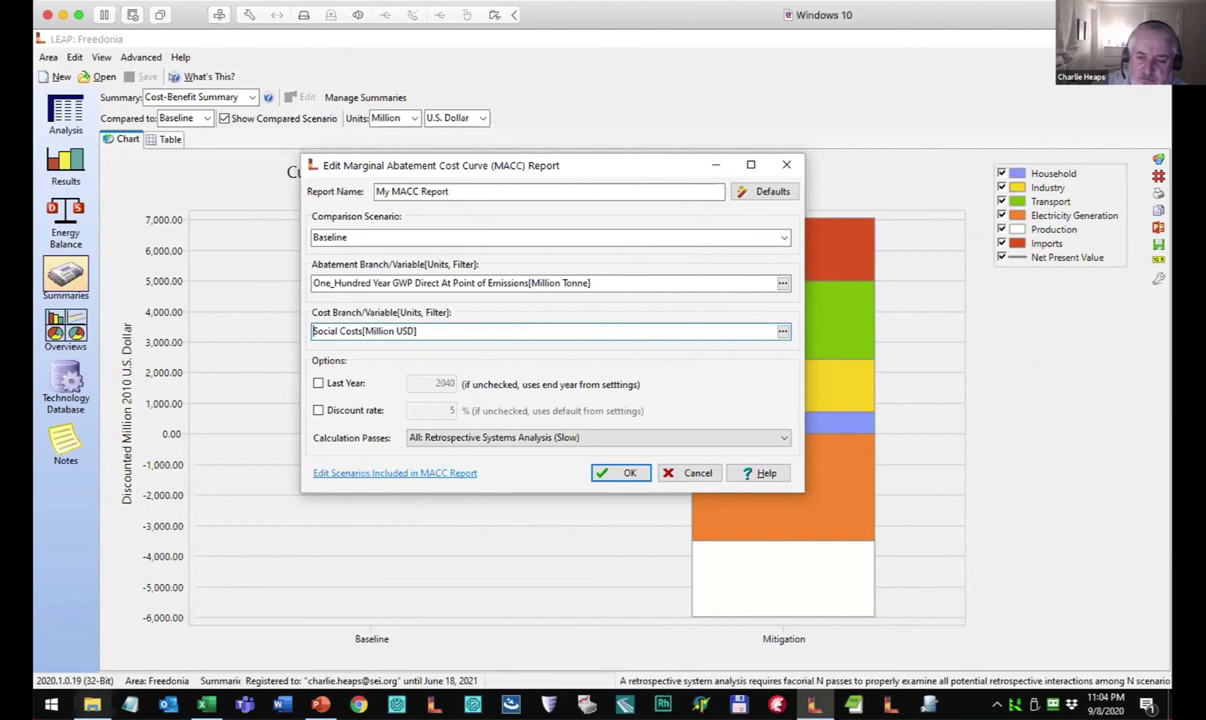
Step: Set the calculation passes to All: Retrospective Systems Analysis (Slow) and accept the MACC report definition
{"action": "left_click", "coordinate": [467, 440]}
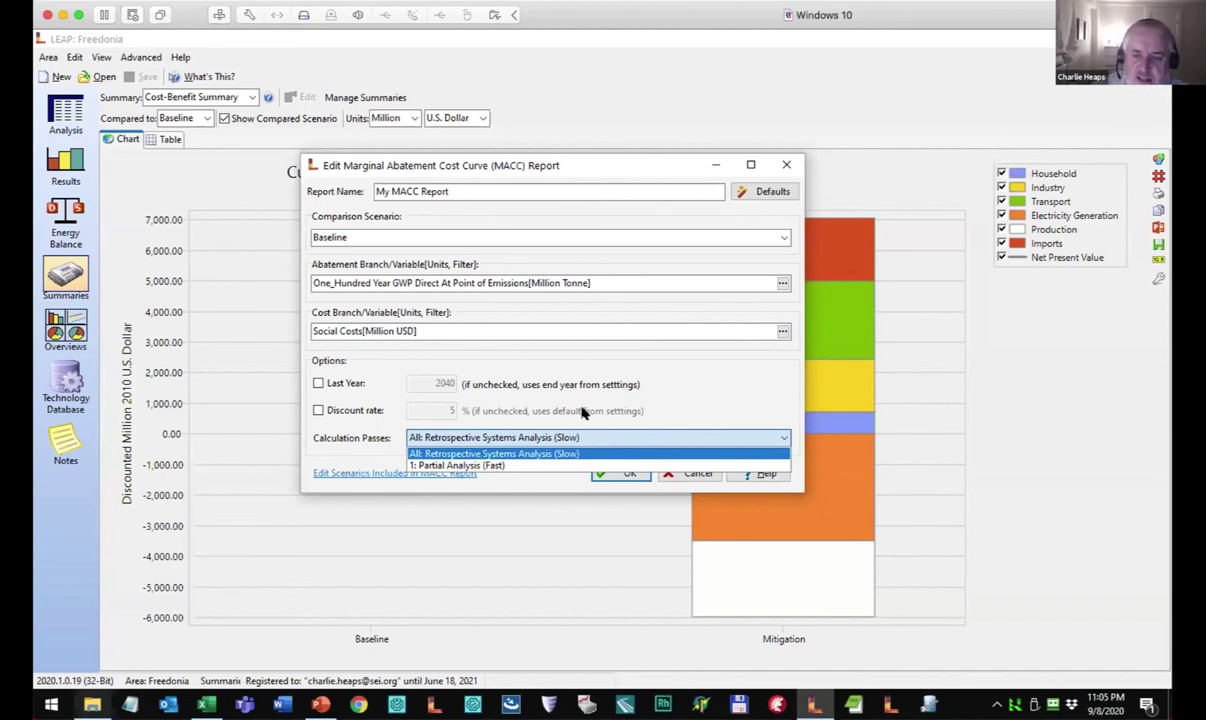
{"action": "left_click", "coordinate": [565, 453]}
{"action": "left_click", "coordinate": [621, 473]}
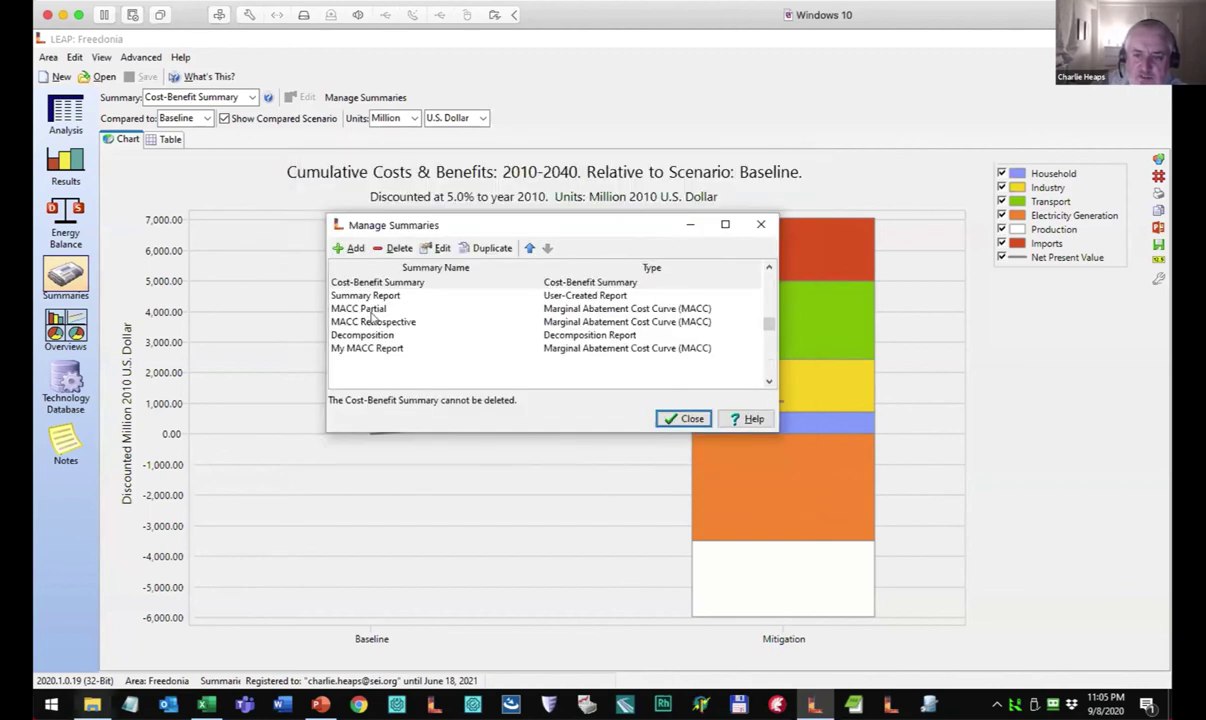
Step: Close the summary management list and display the existing MACC Retrospective report
{"action": "left_click", "coordinate": [338, 347]}
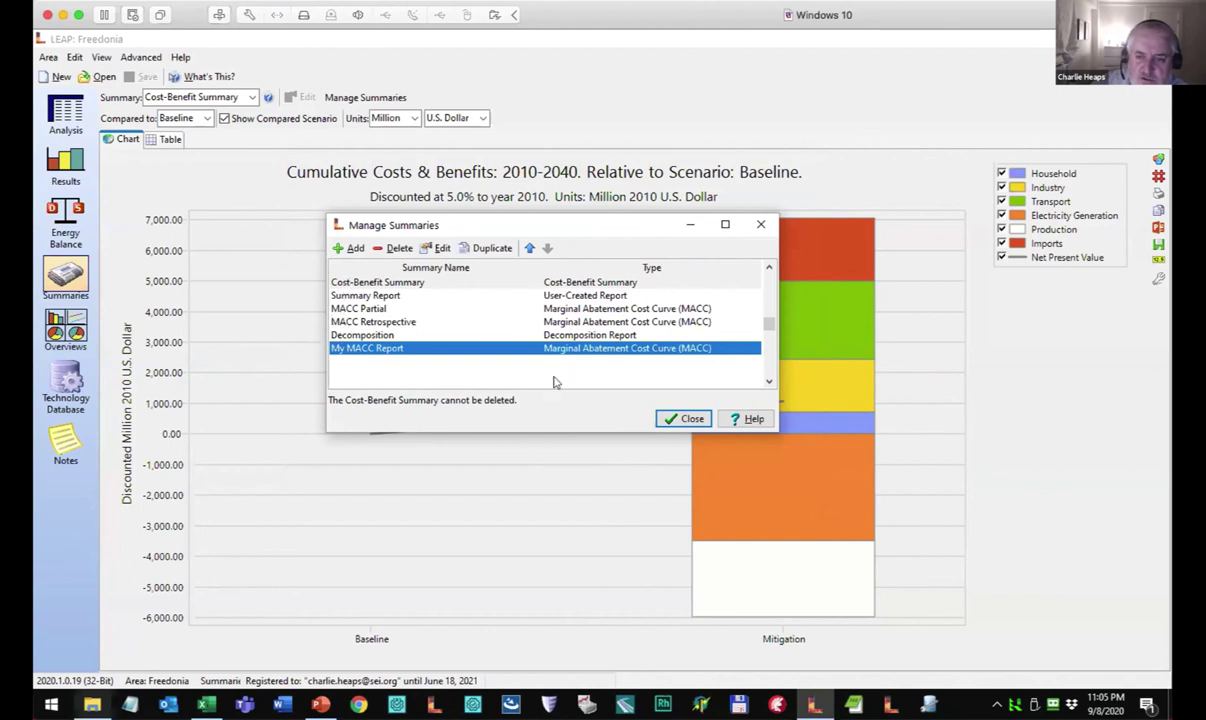
{"action": "left_click", "coordinate": [470, 309]}
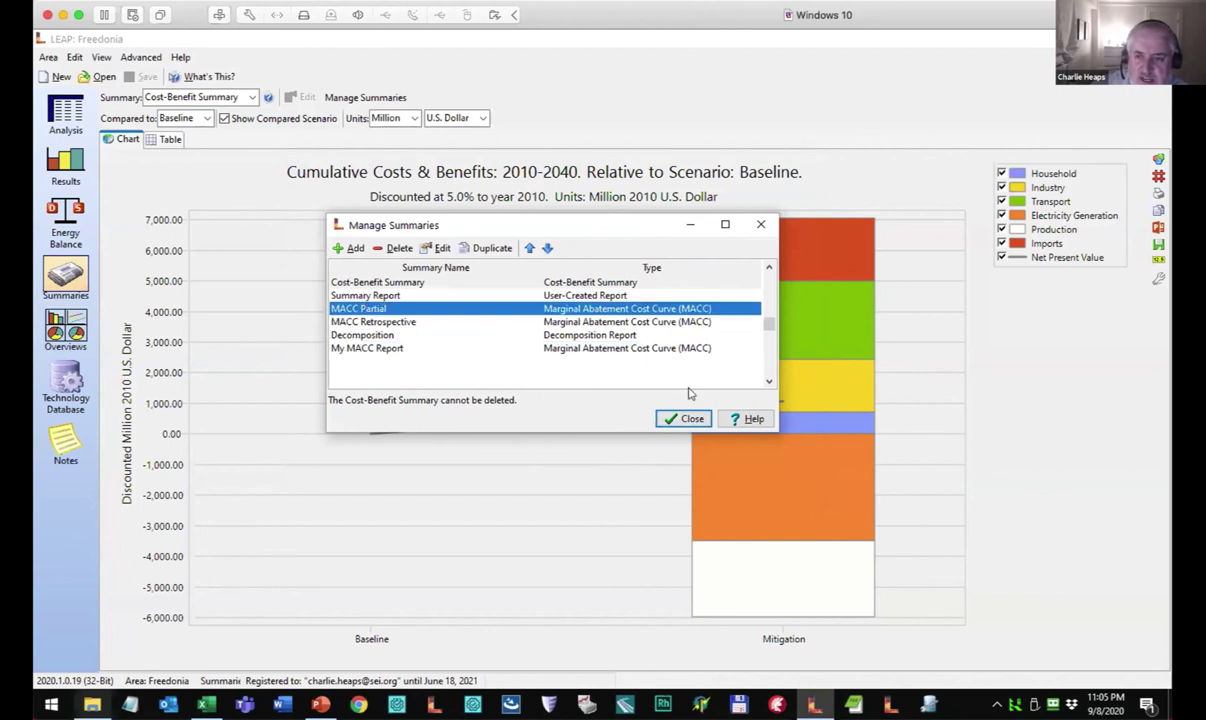
{"action": "left_click", "coordinate": [688, 418]}
{"action": "left_click", "coordinate": [195, 96]}
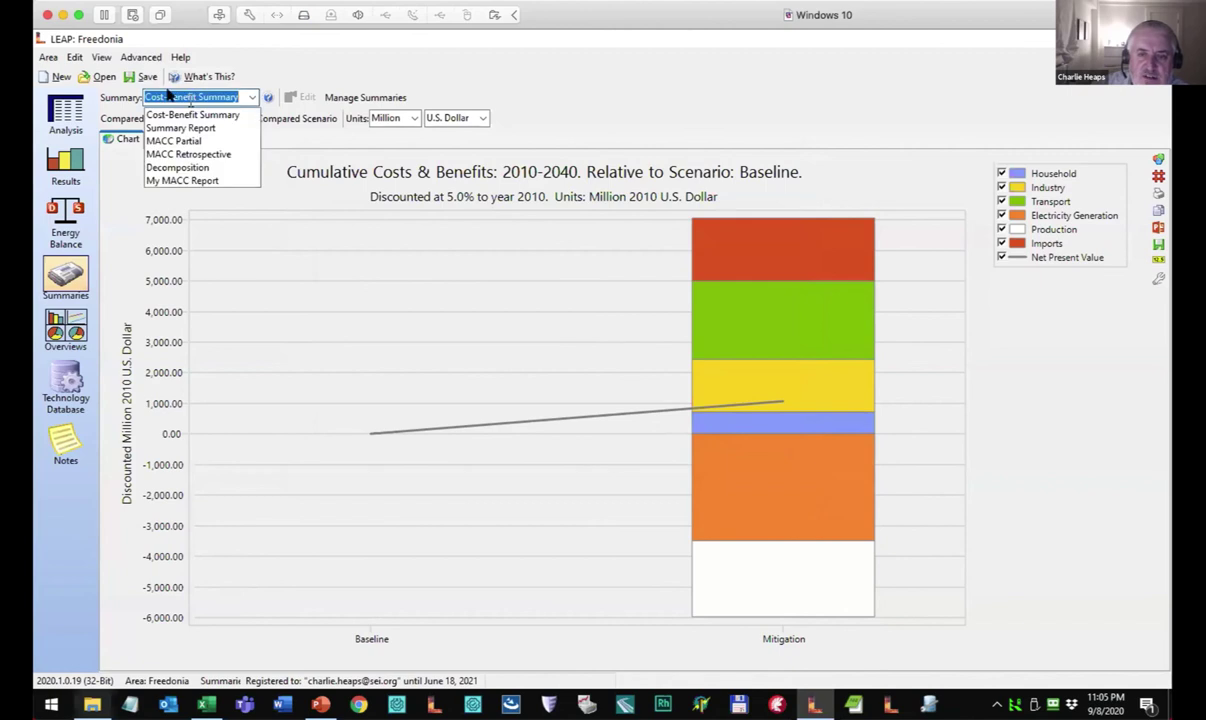
{"action": "left_click", "coordinate": [185, 145]}
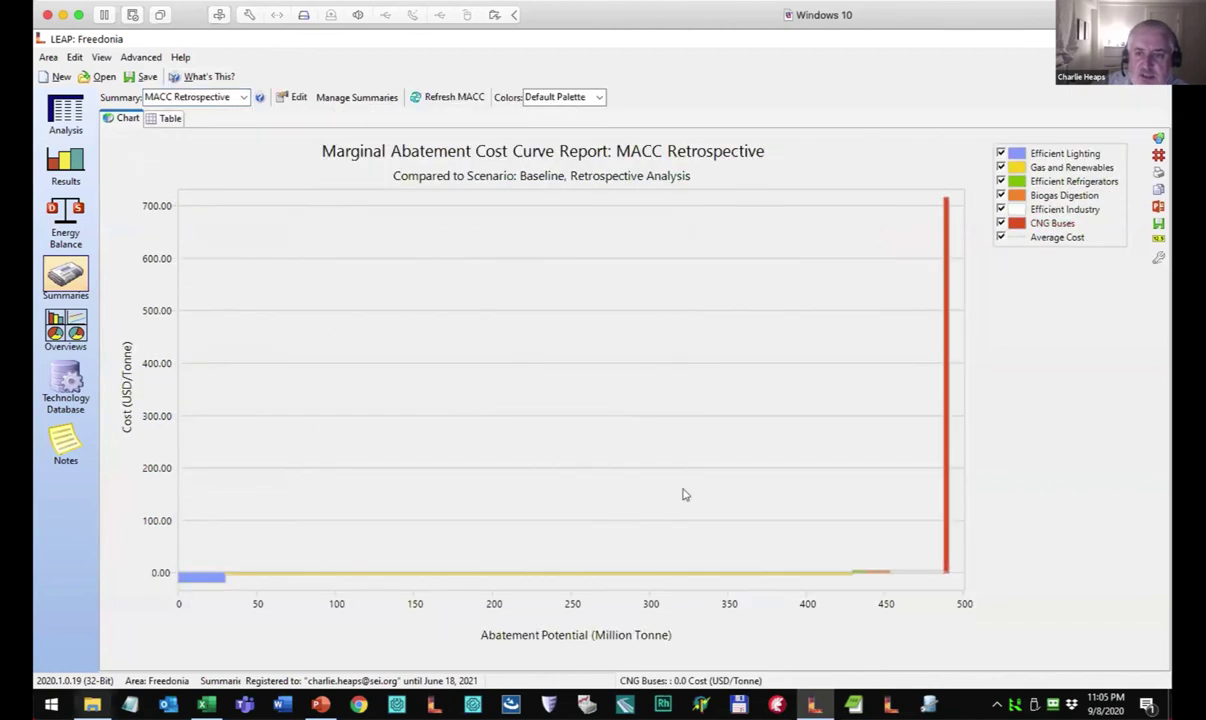
Step: Switch to My MACC Report, refresh it to generate the curve, and check the results as table and chart
{"action": "left_click", "coordinate": [193, 97]}
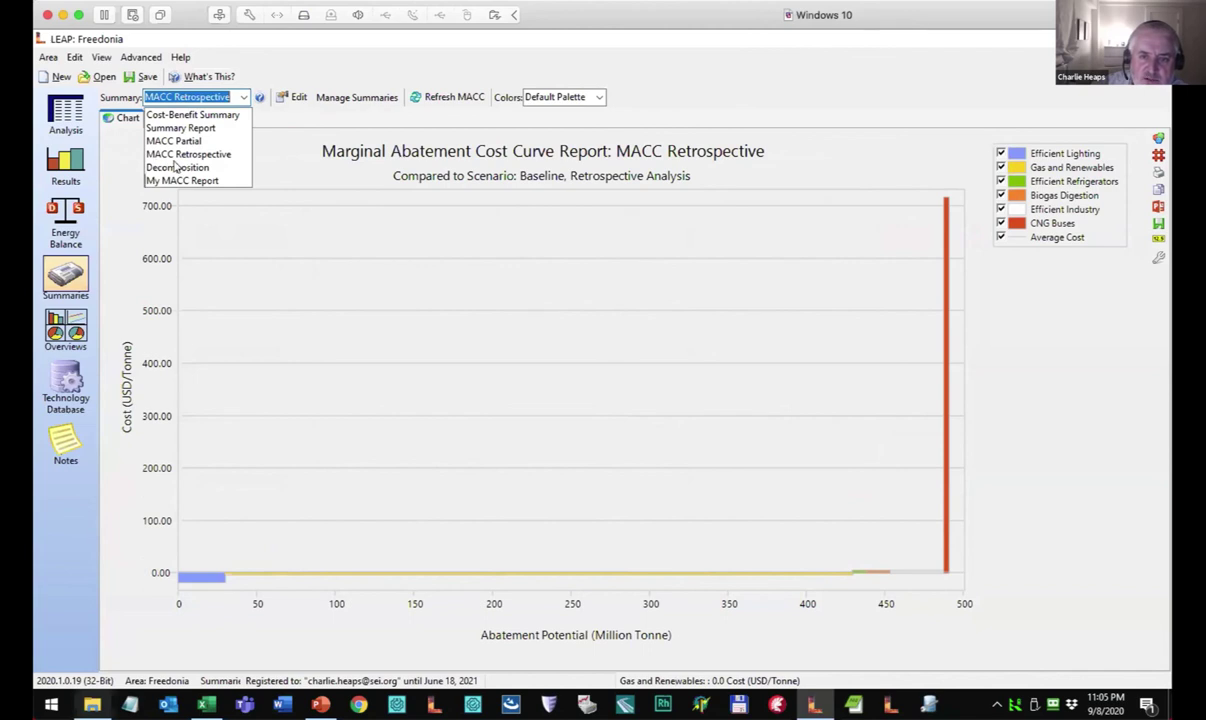
{"action": "left_click", "coordinate": [182, 180]}
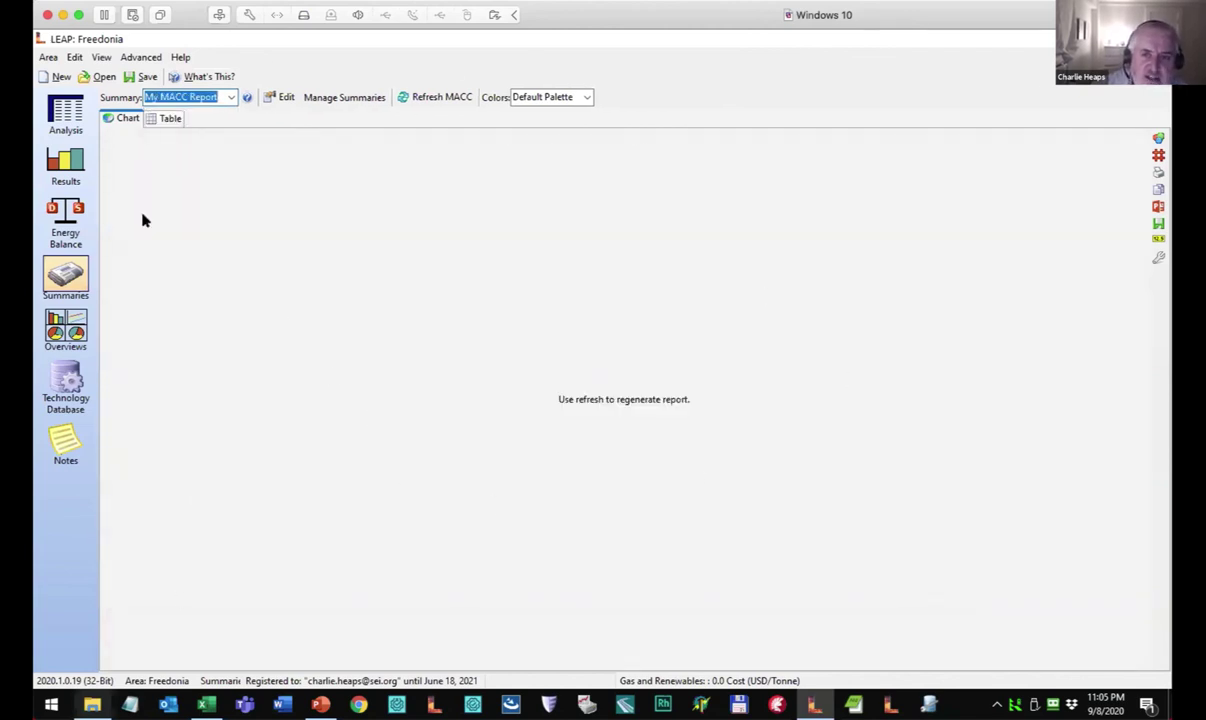
{"action": "left_click", "coordinate": [418, 94]}
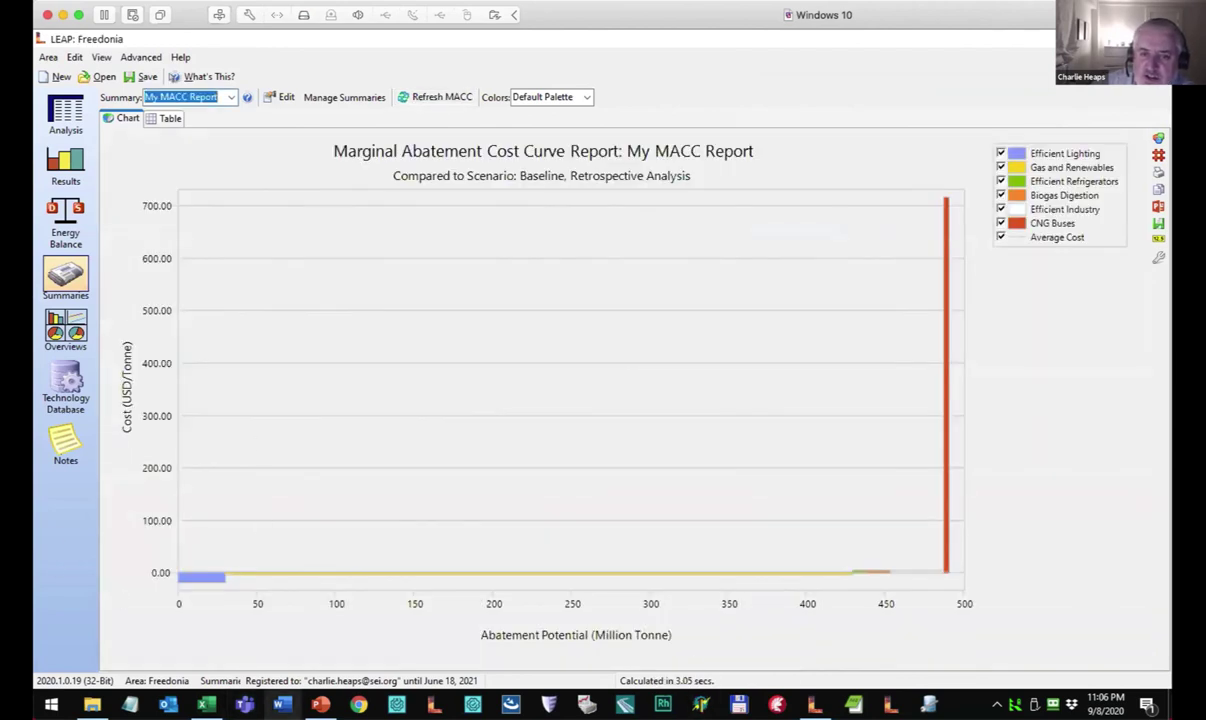
{"action": "left_click", "coordinate": [165, 118]}
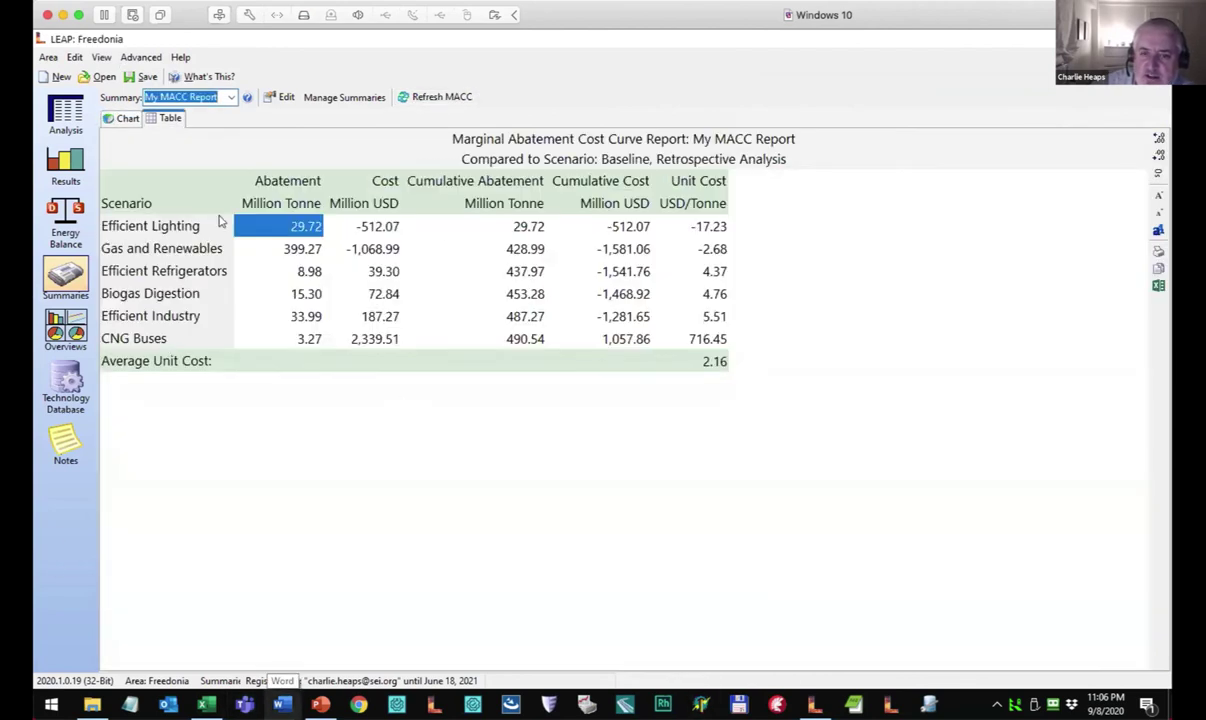
{"action": "left_click", "coordinate": [124, 118]}
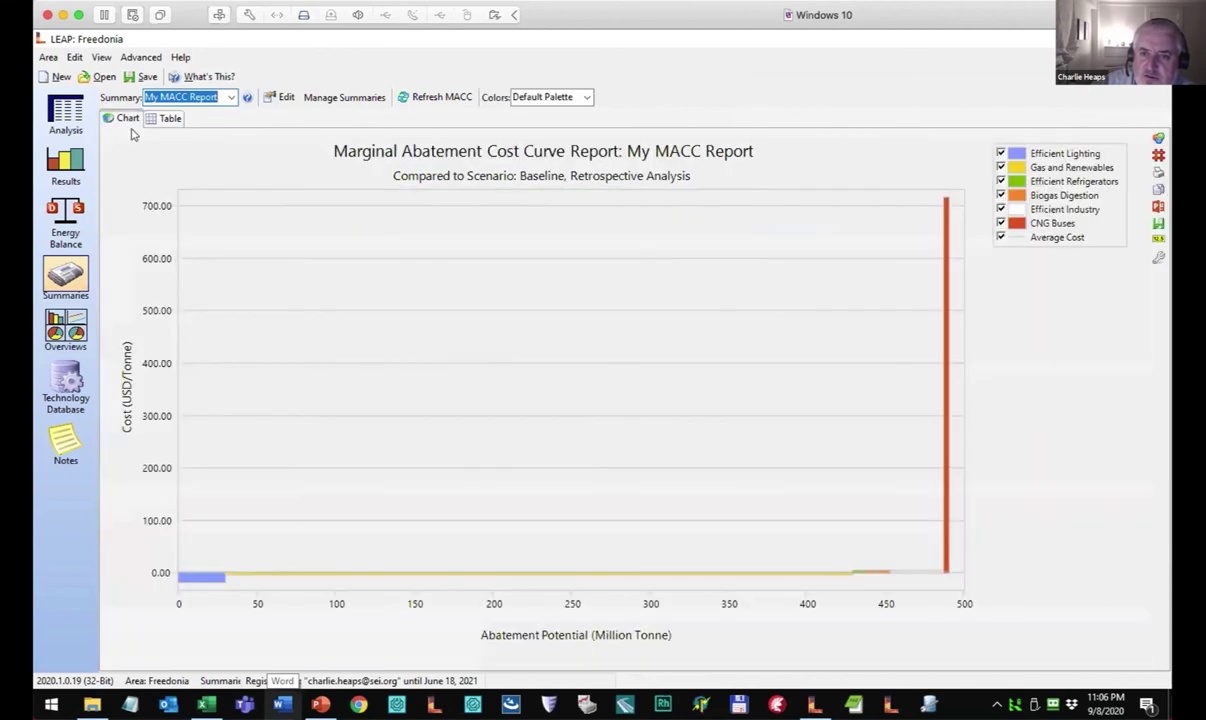